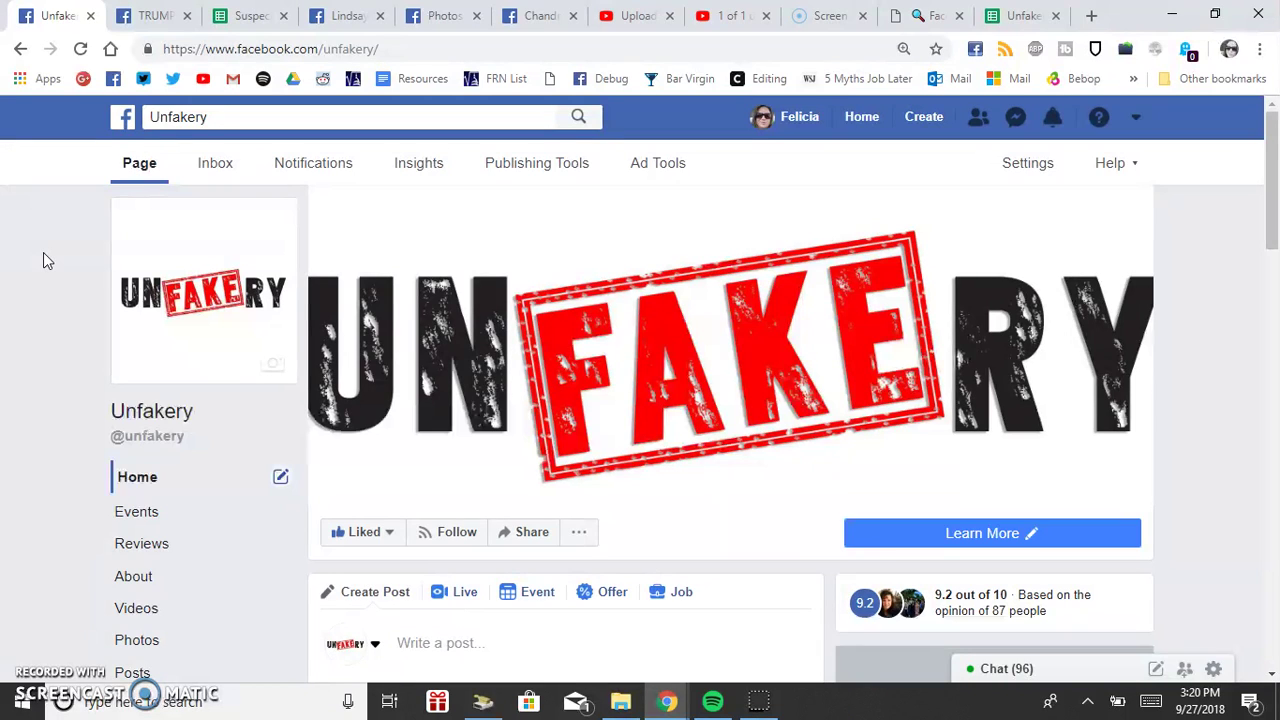
Examine the shared Hillary Clinton link post in the TRUMP IS PRESIDENT Facebook group, including its author and source site
click(13, 209)
click(143, 16)
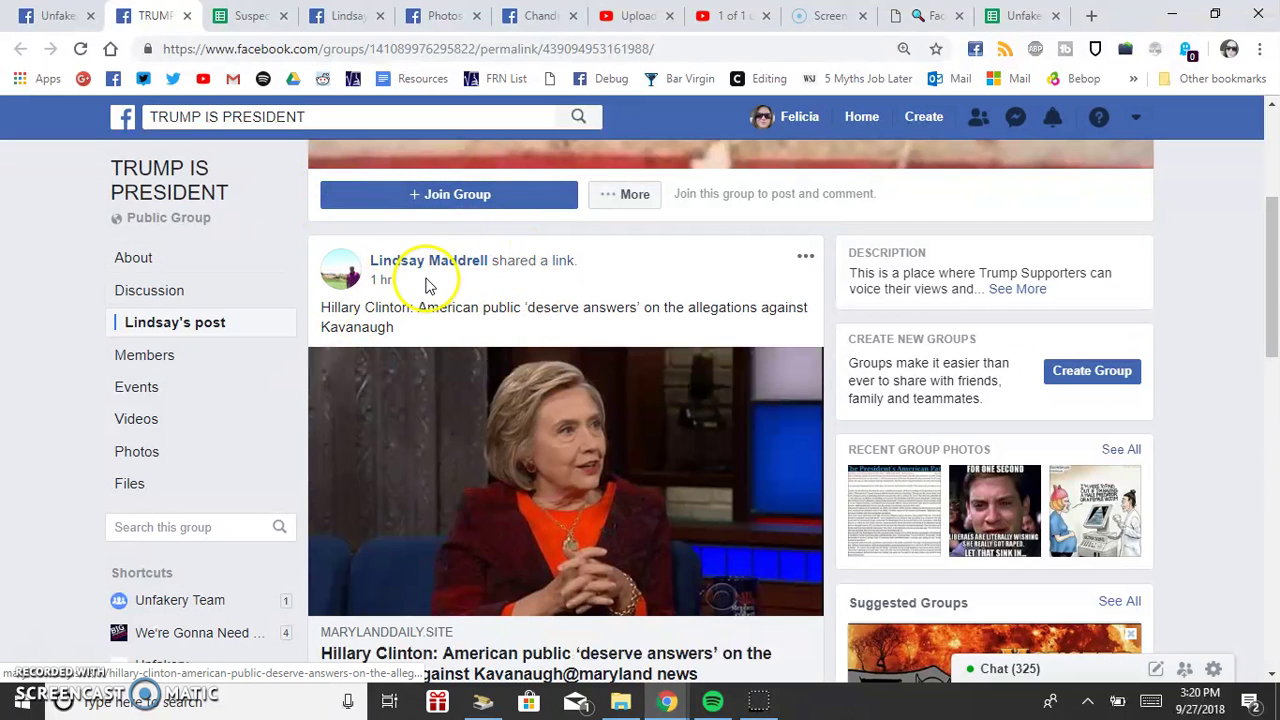
scroll(443, 286, down, 1)
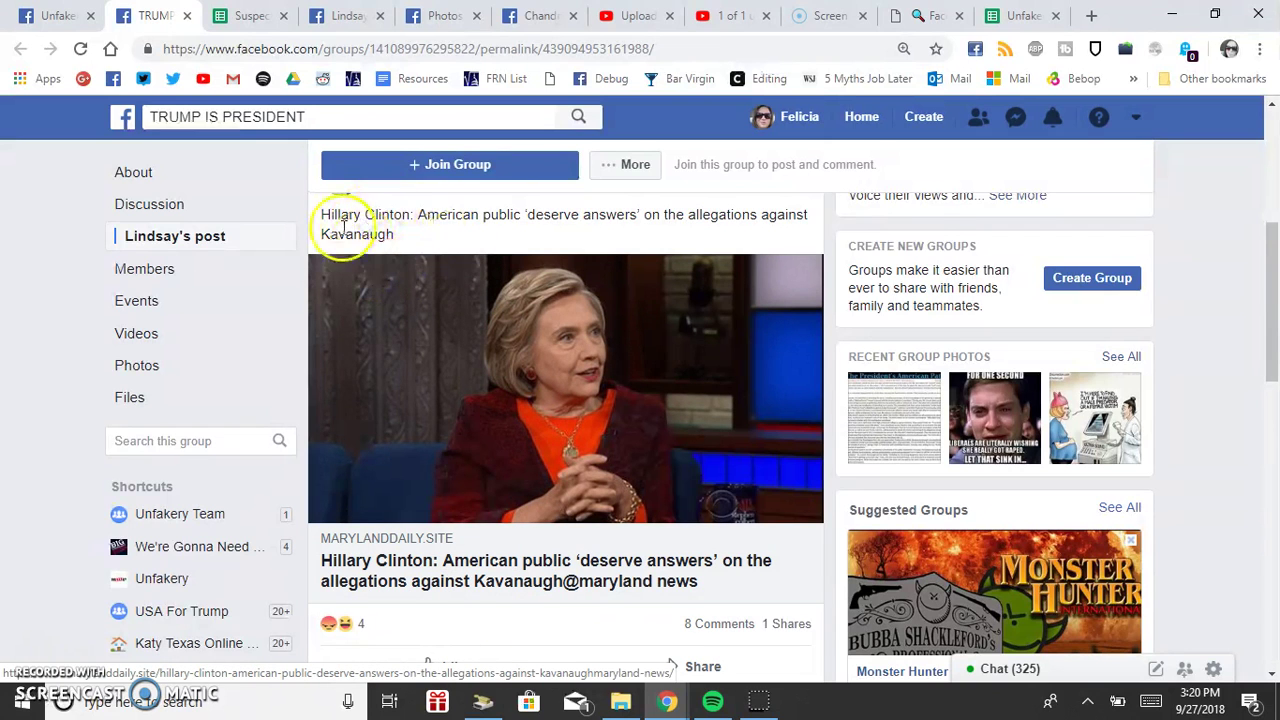
scroll(471, 323, up, 1)
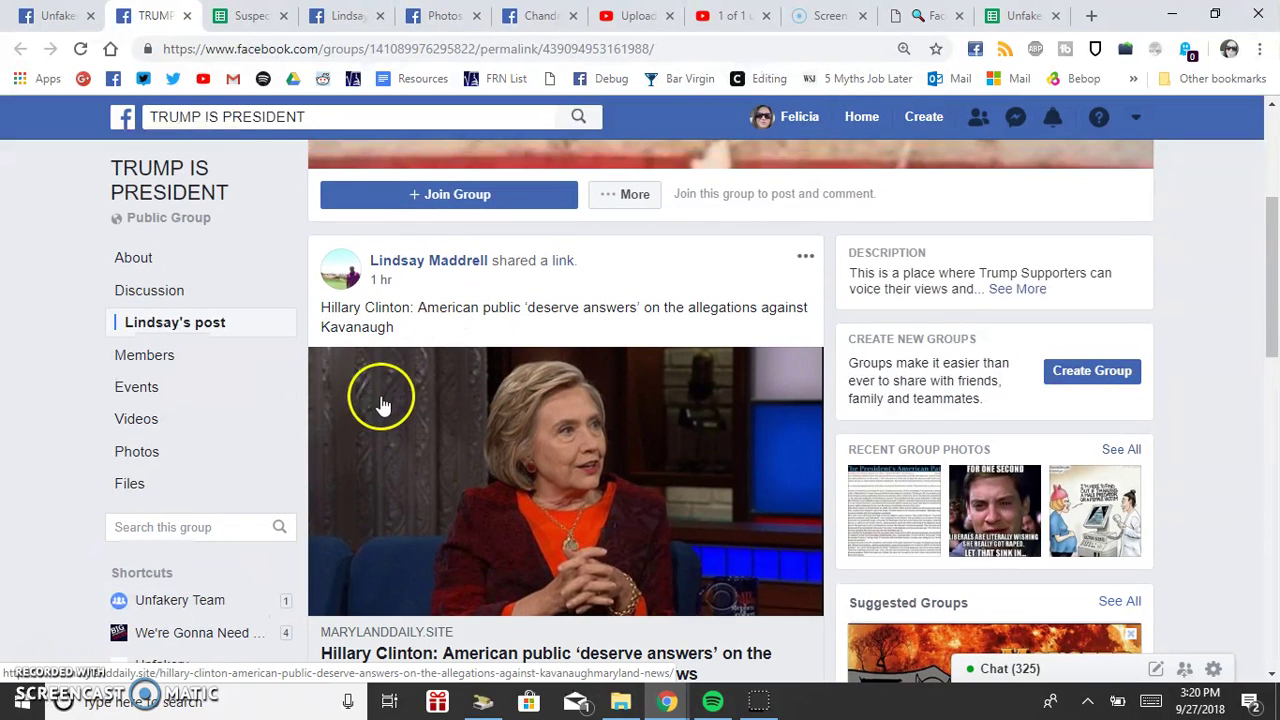
scroll(425, 567, down, 1)
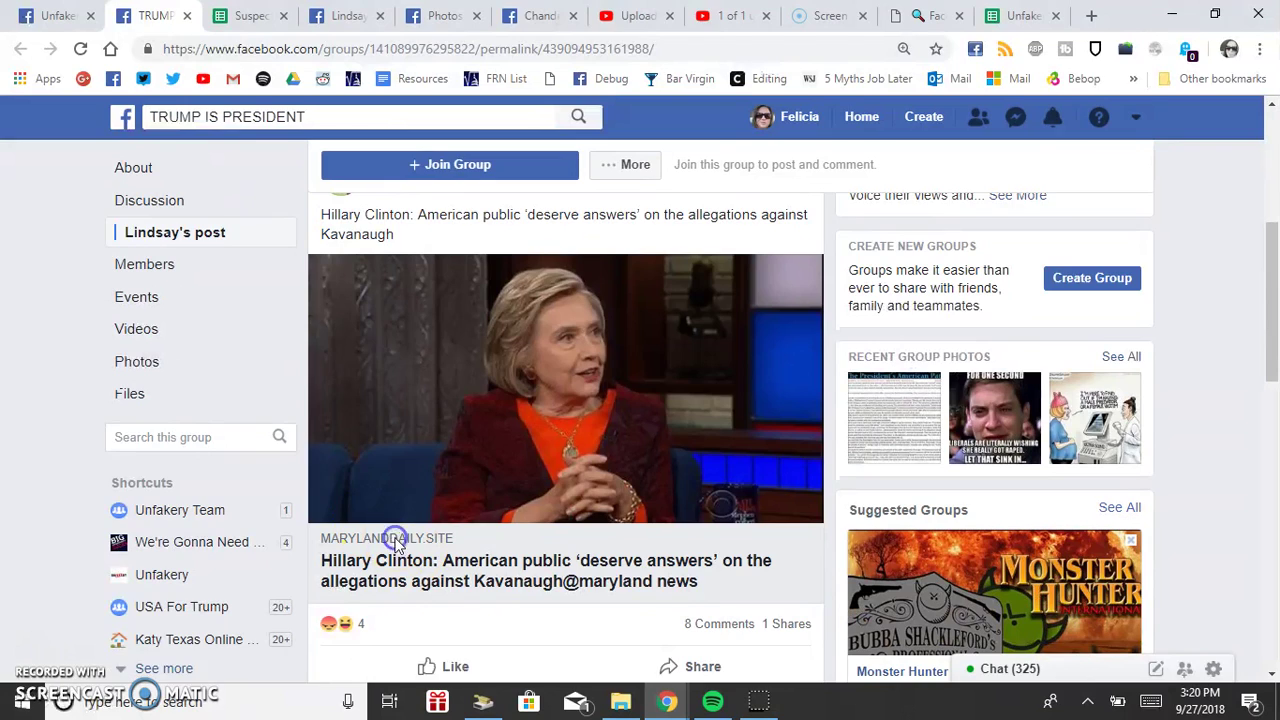
Open the marylanddaily.site article linked in the group post and skim its text from beginning to end
click(396, 542)
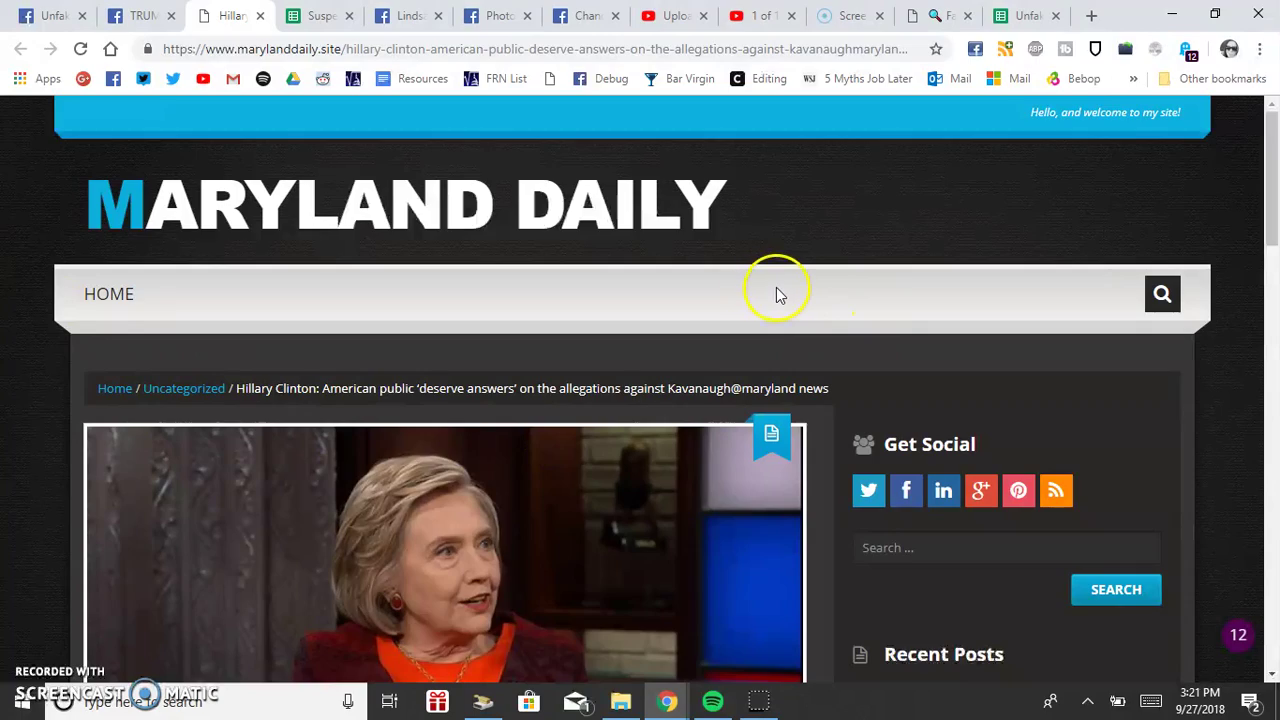
scroll(781, 295, down, 5)
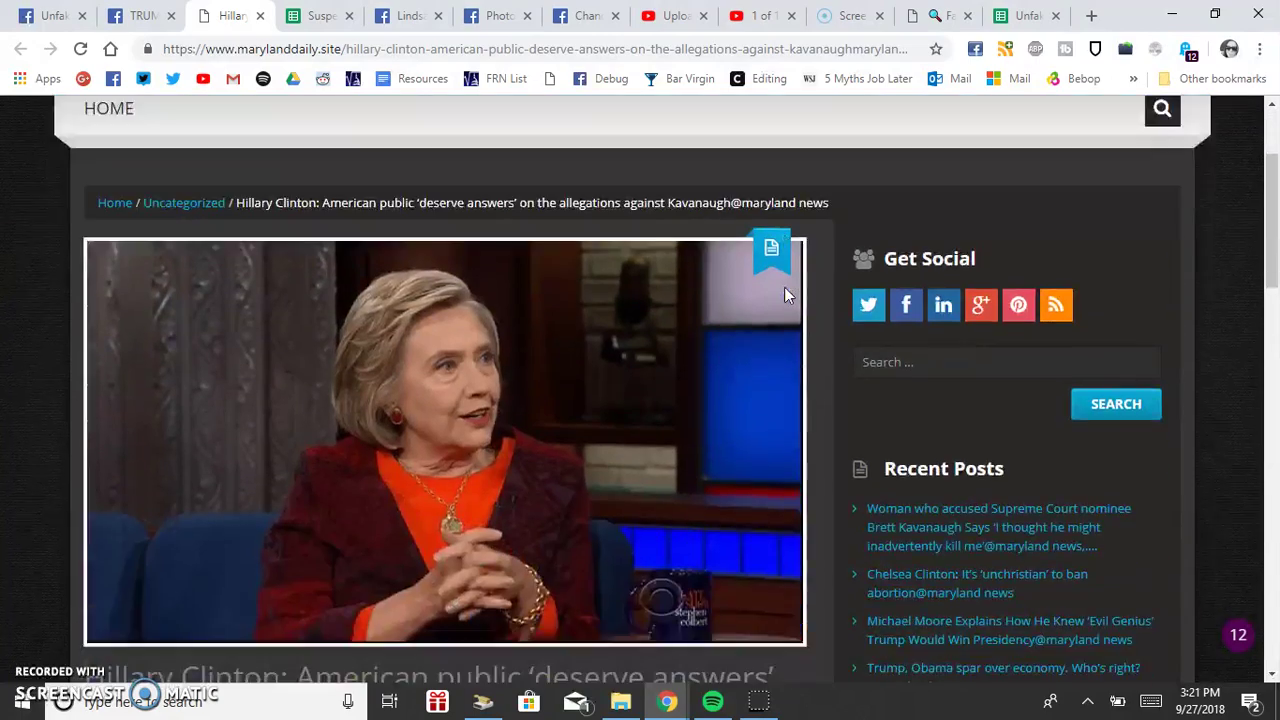
scroll(786, 287, down, 10)
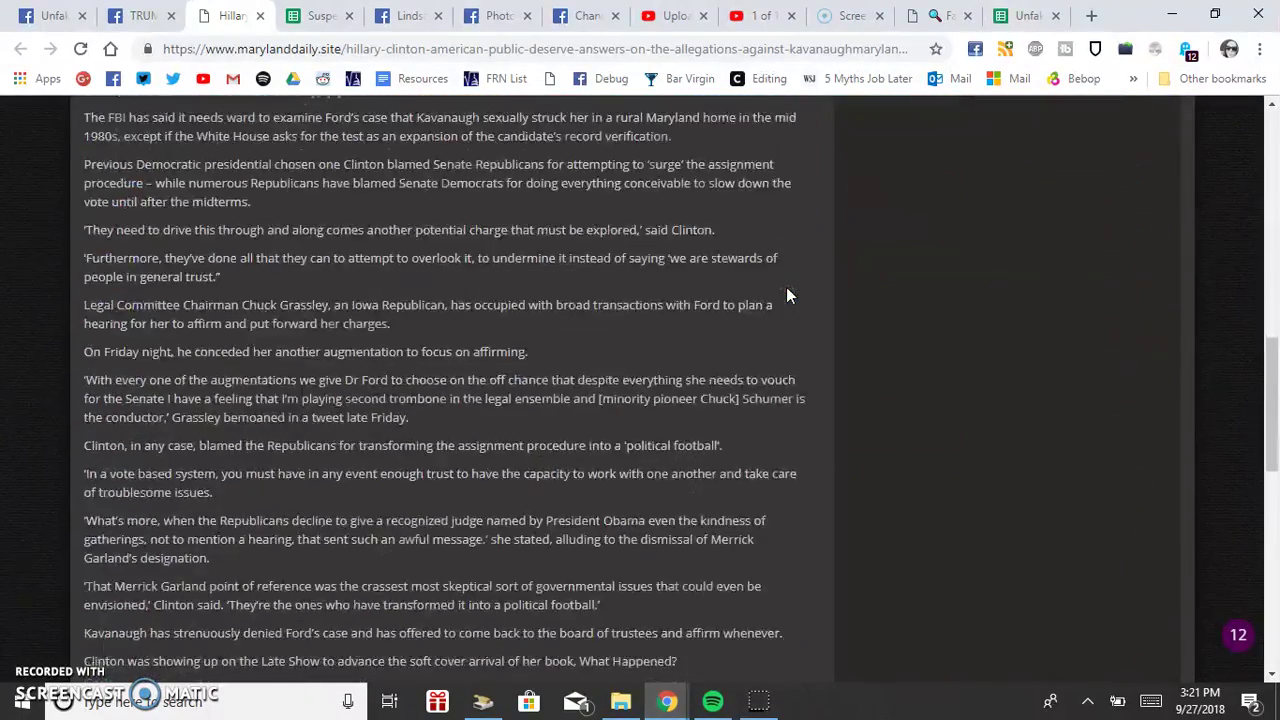
scroll(786, 287, down, 2)
scroll(770, 330, up, 12)
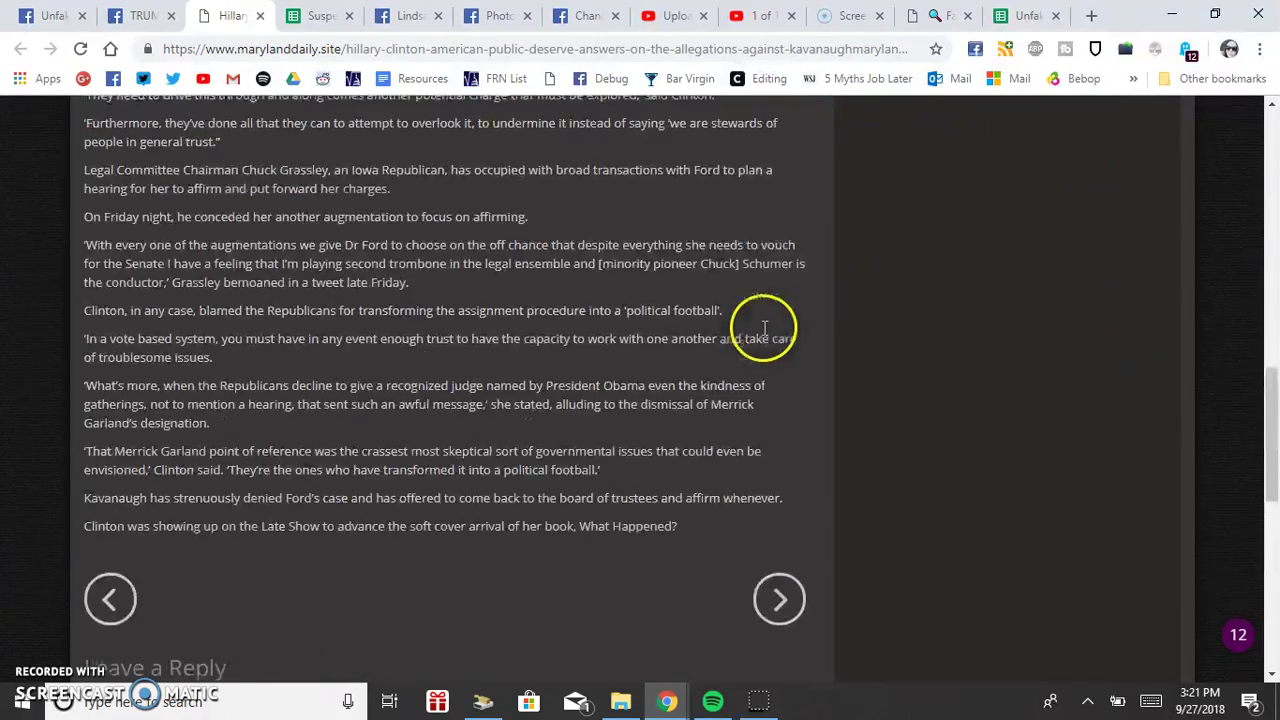
scroll(787, 337, up, 4)
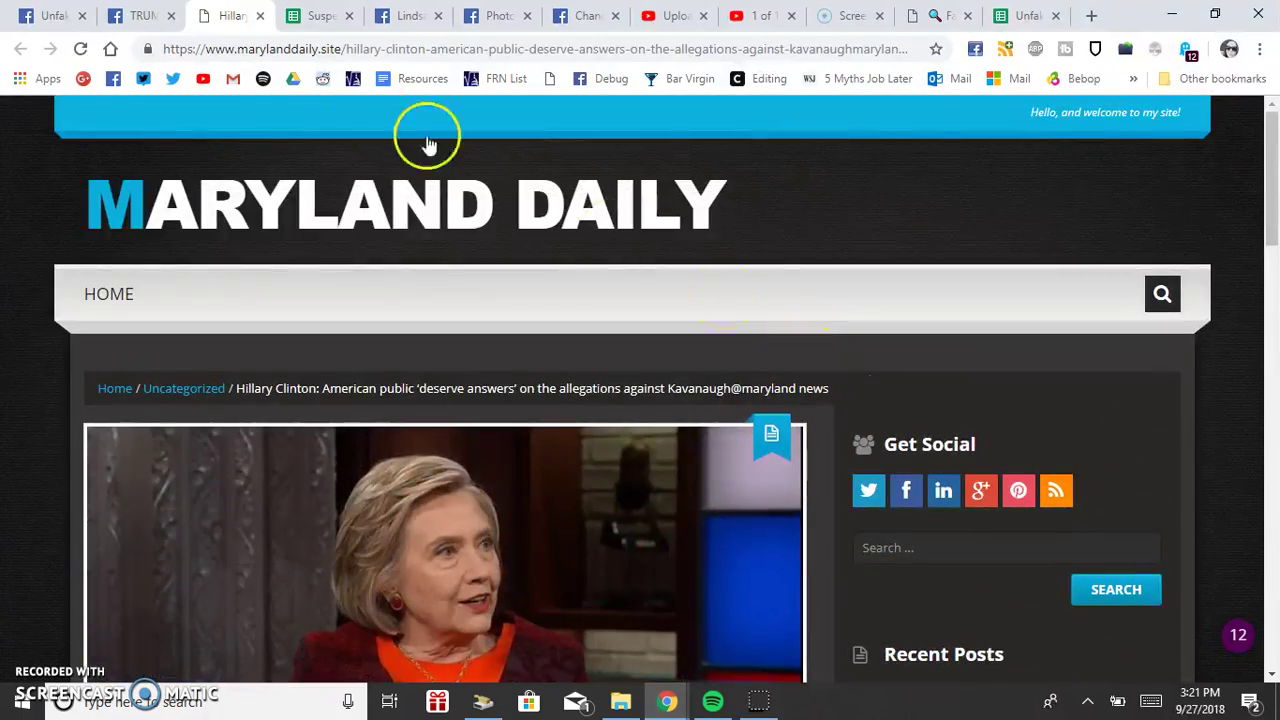
Review the Maryland Daily rows in the Suspect and Foreign Run Pages spreadsheet, checking the sharing profiles, their links and countries
click(305, 16)
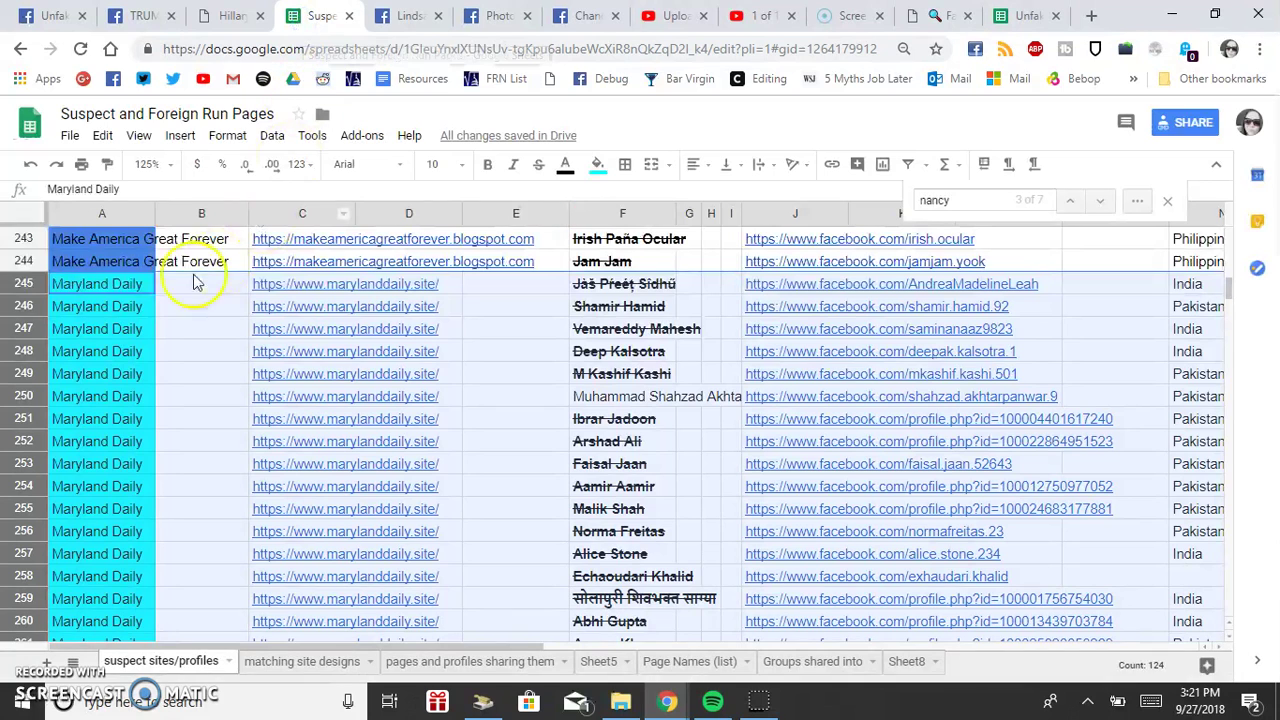
click(23, 290)
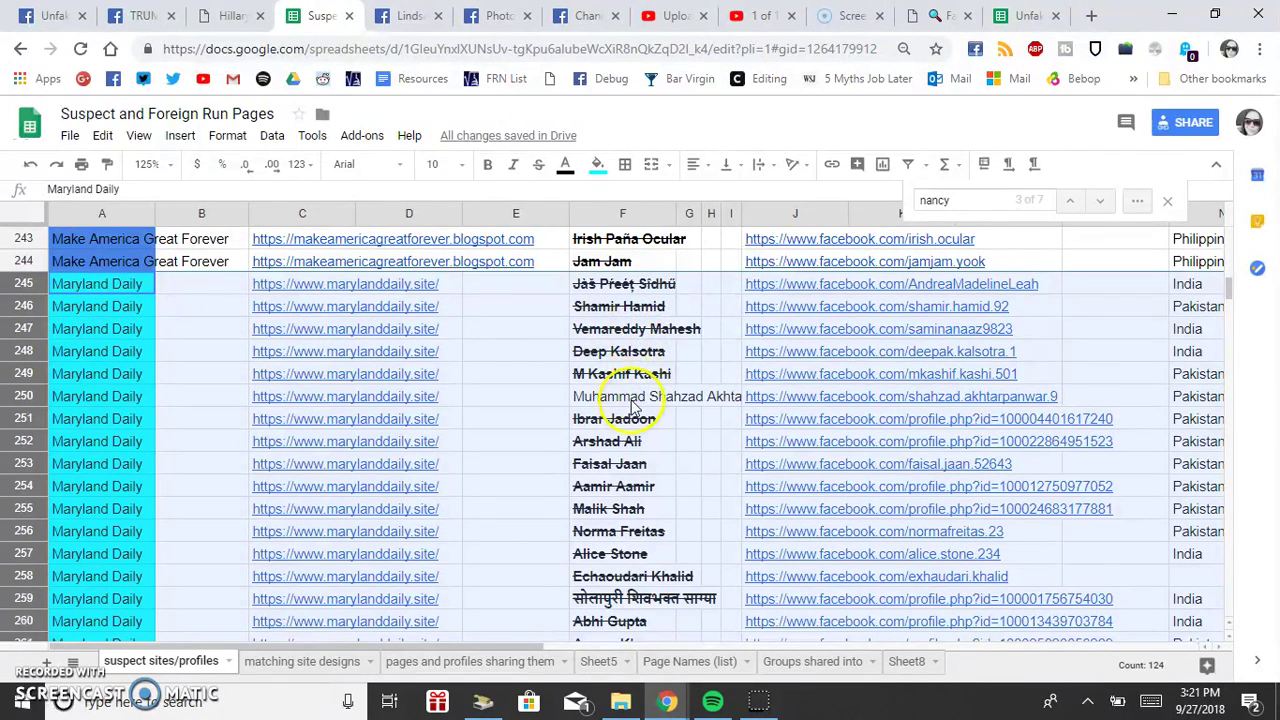
scroll(668, 446, down, 1)
scroll(668, 446, down, 1)
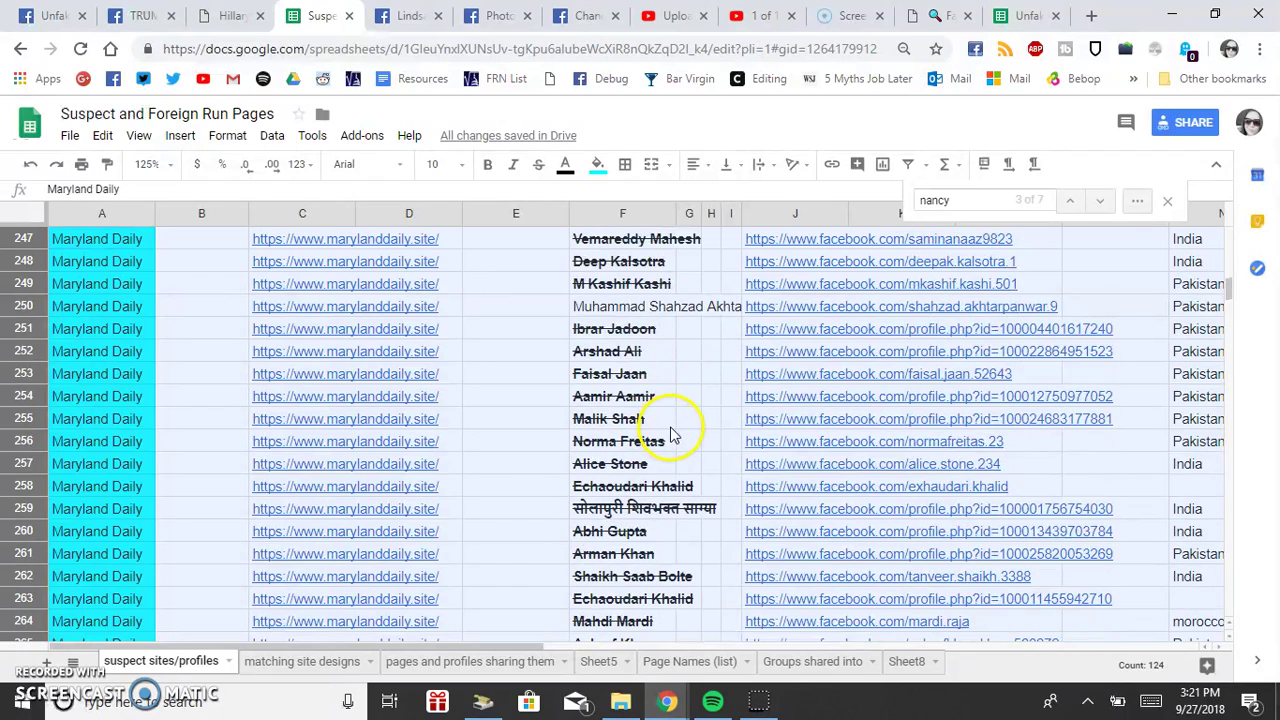
scroll(672, 436, down, 1)
scroll(674, 432, down, 2)
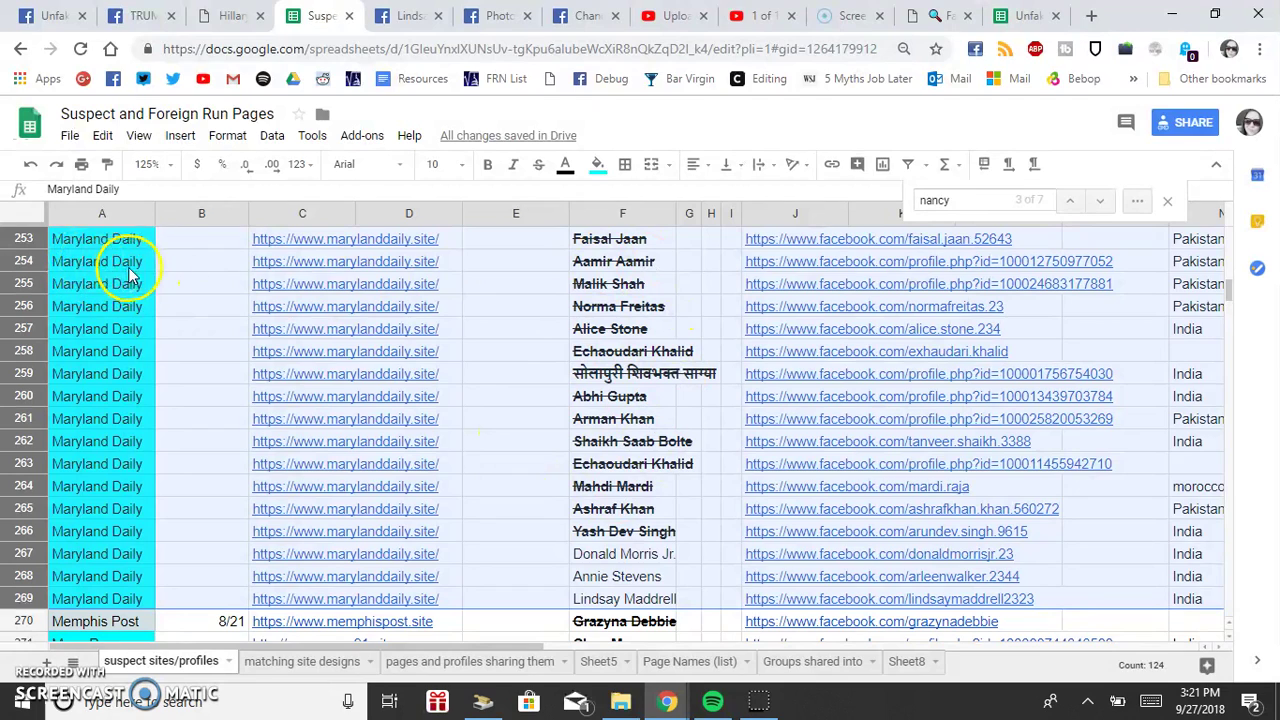
scroll(655, 440, up, 3)
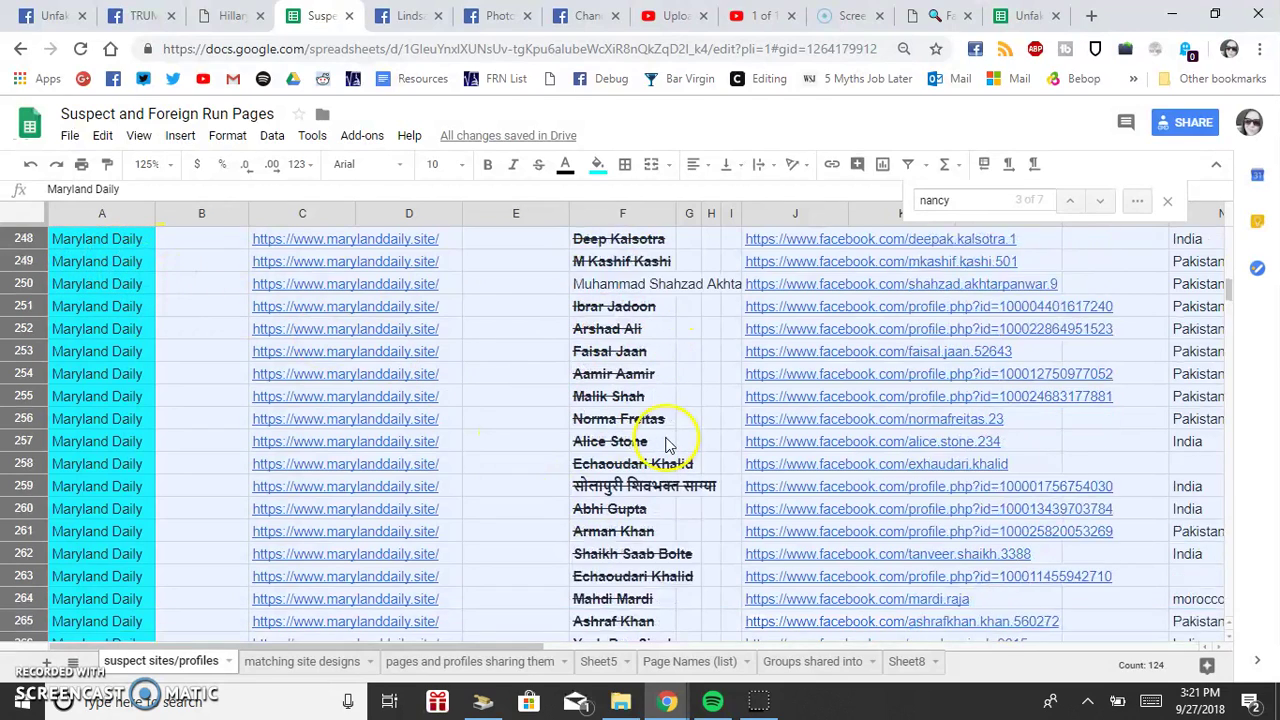
scroll(668, 444, up, 1)
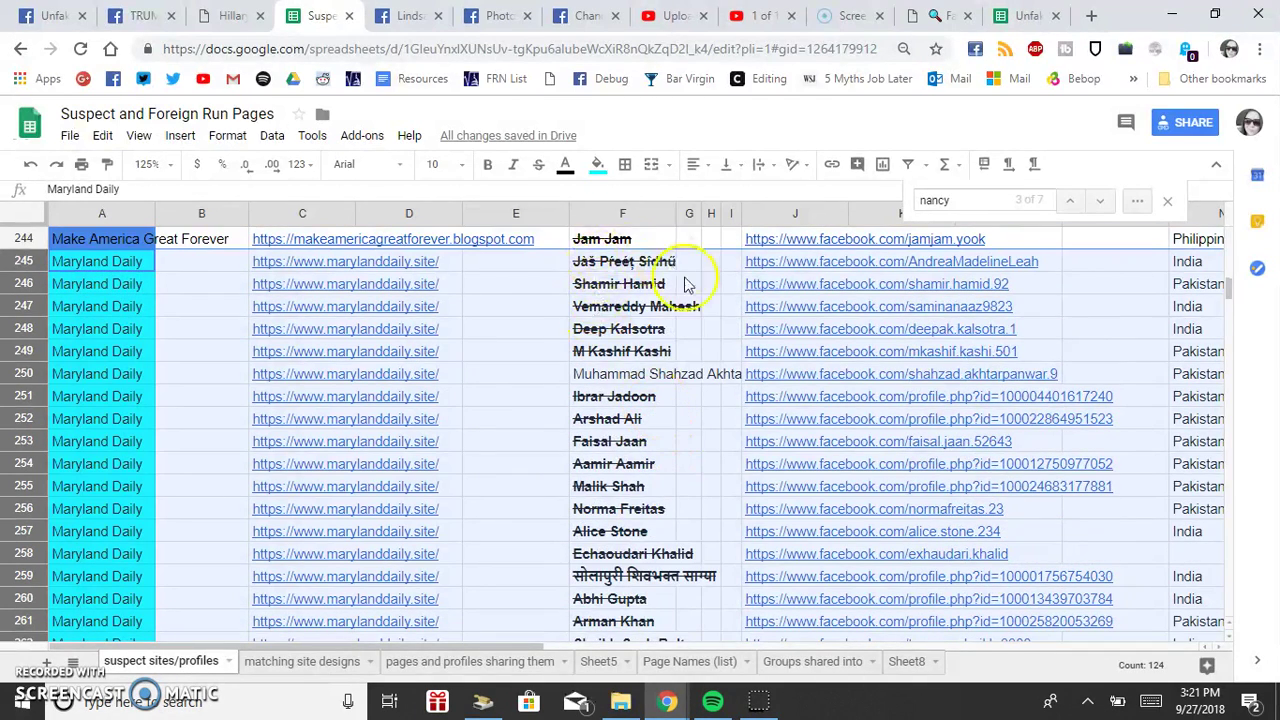
scroll(605, 490, down, 2)
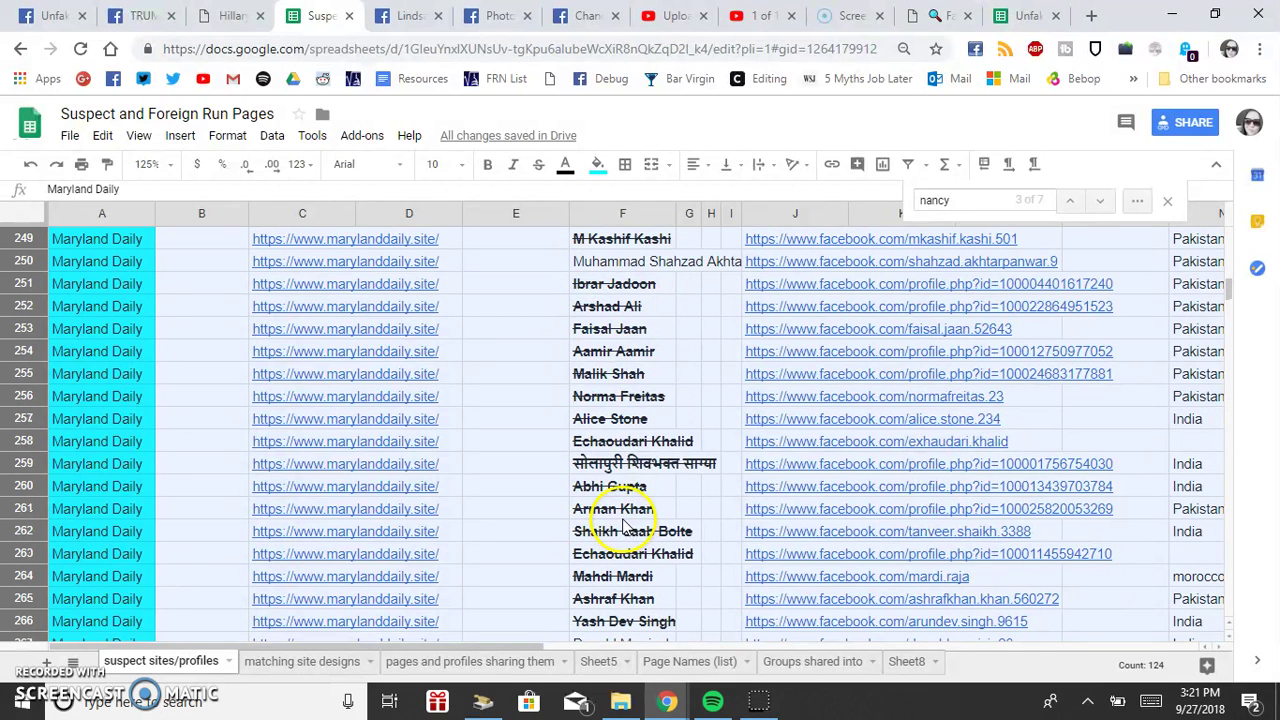
scroll(1185, 255, up, 1)
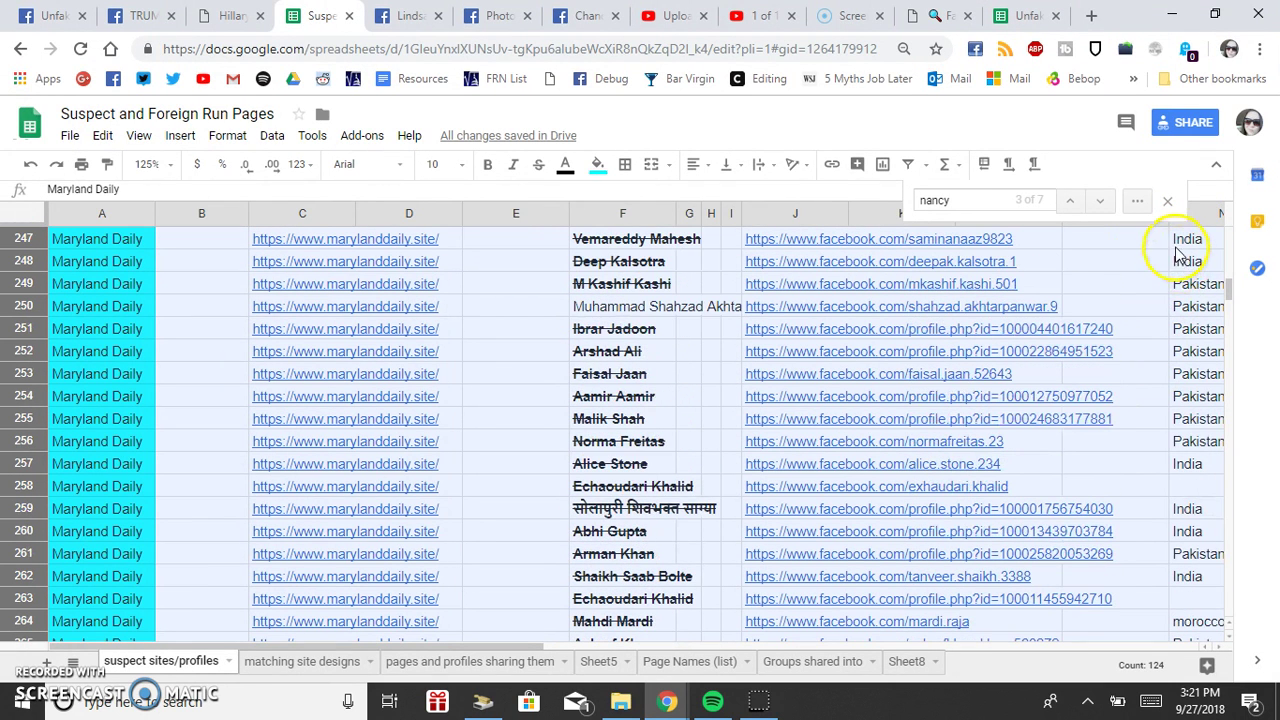
scroll(1165, 525, down, 3)
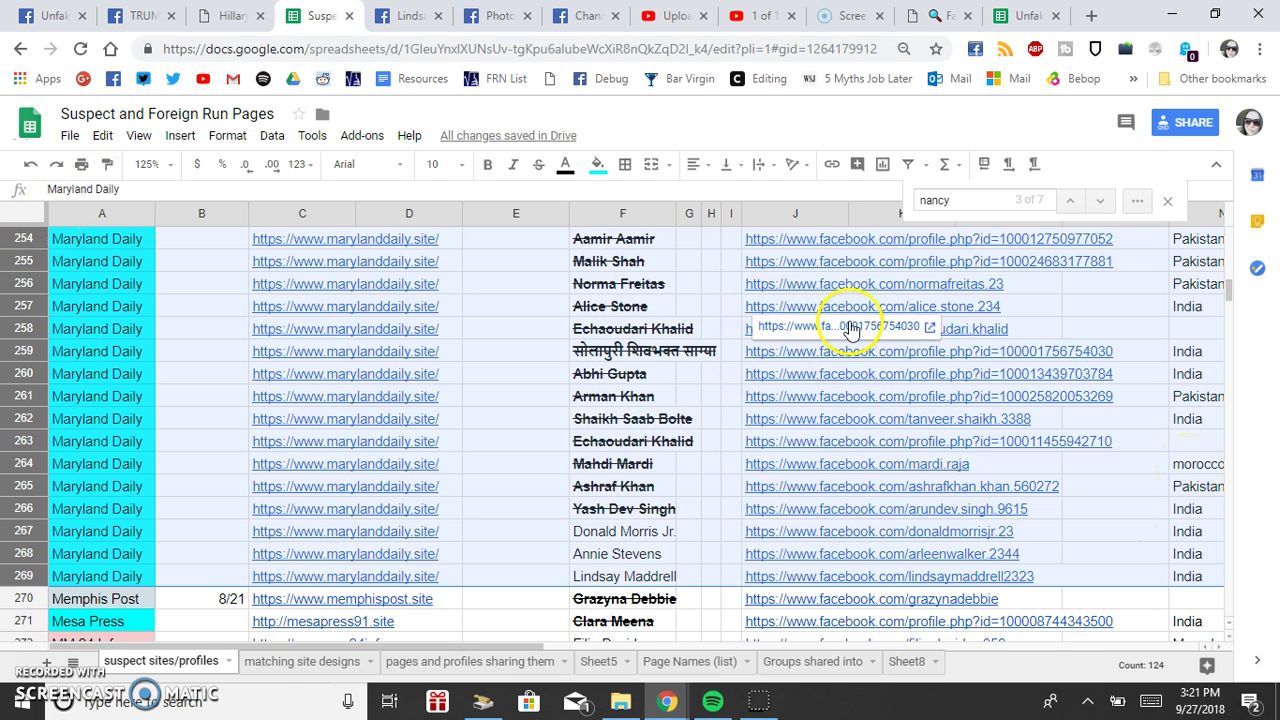
Examine the post author's Facebook profile, checking the cover and profile photos, intro details and friends preview
click(383, 10)
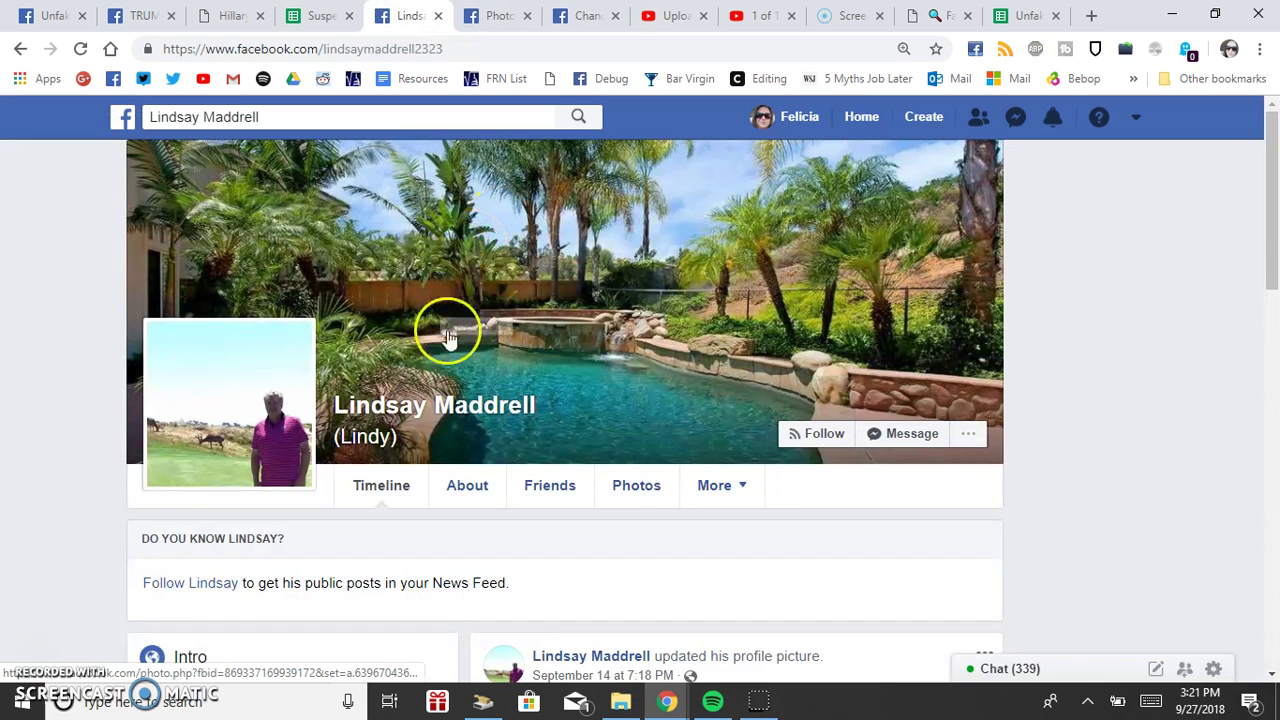
scroll(600, 305, down, 2)
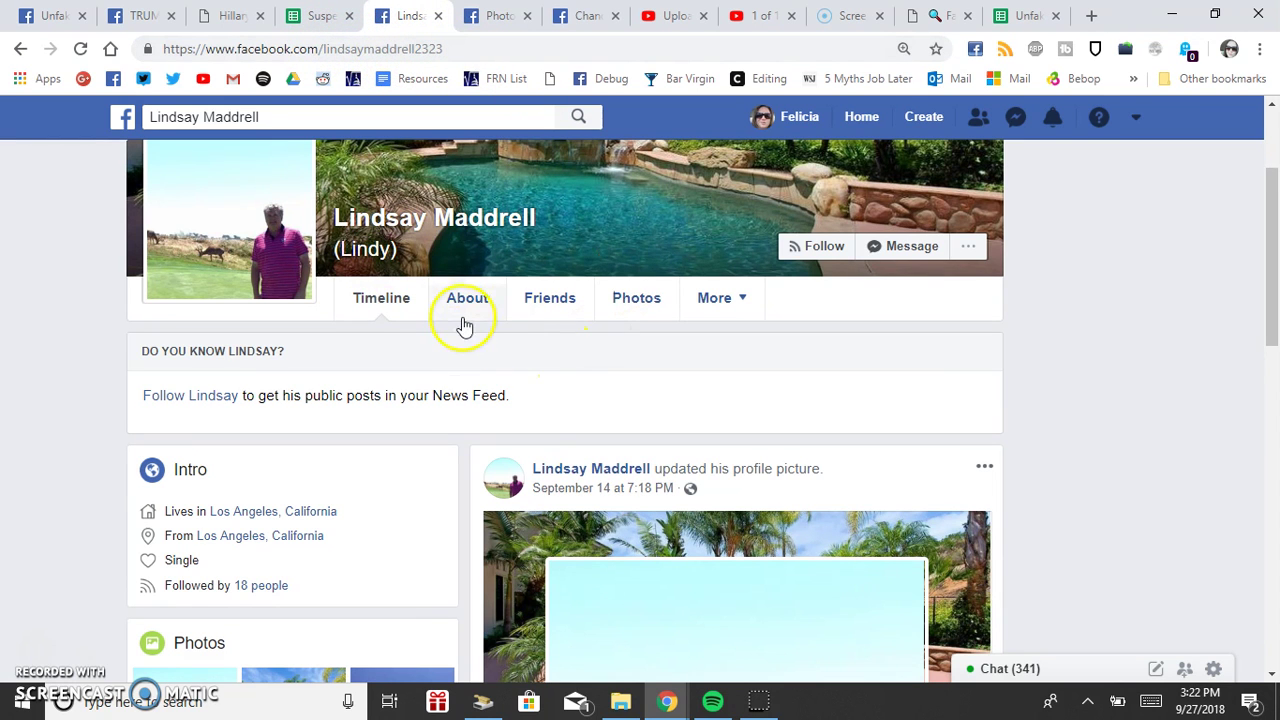
scroll(477, 323, down, 5)
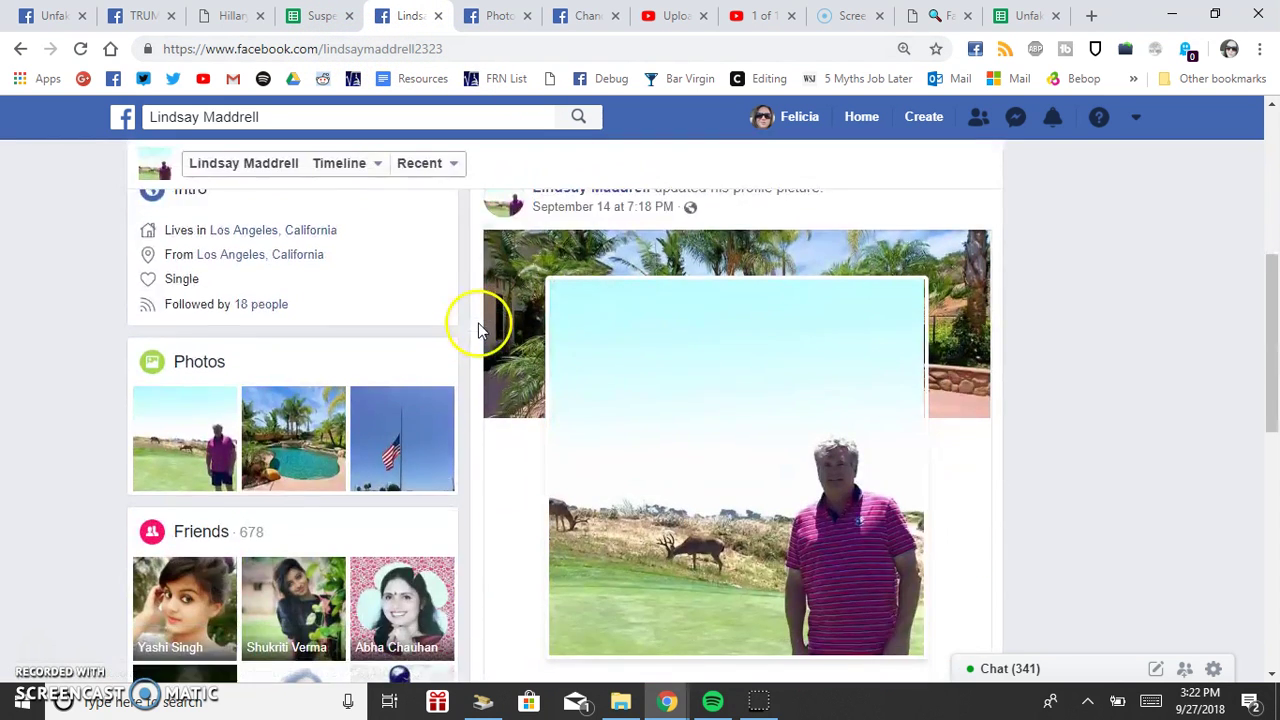
scroll(479, 335, down, 1)
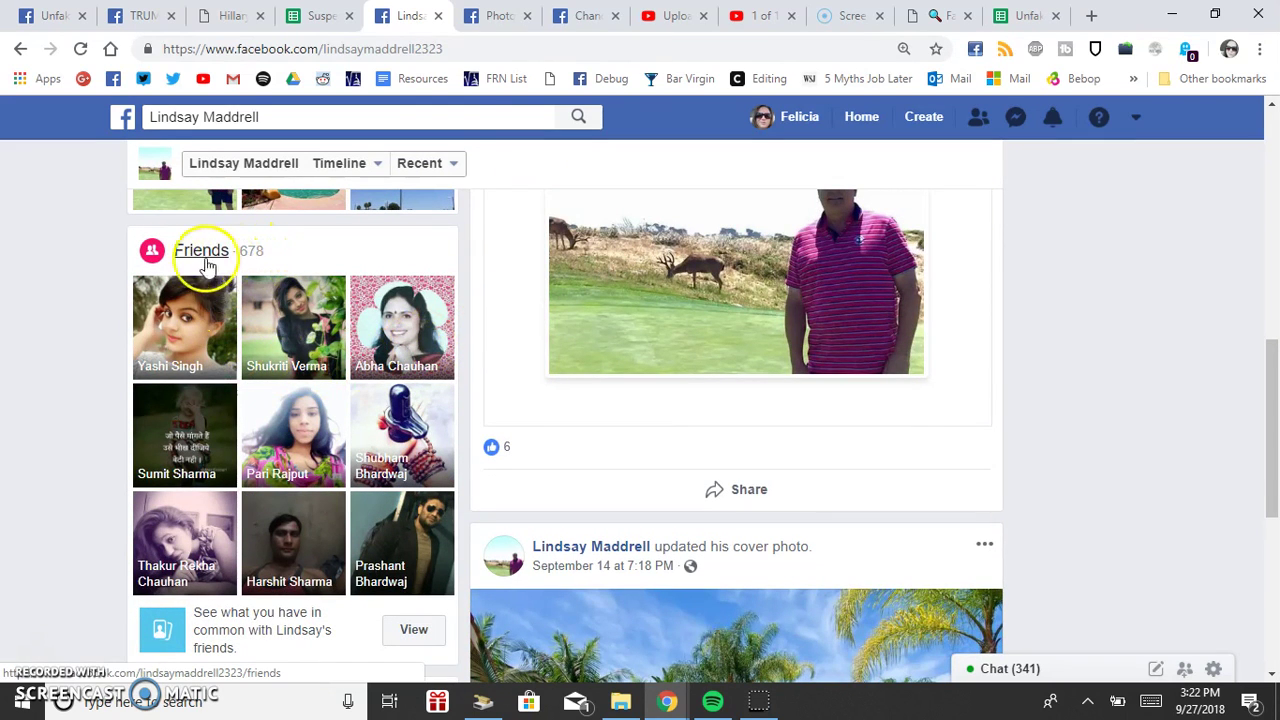
scroll(386, 363, up, 4)
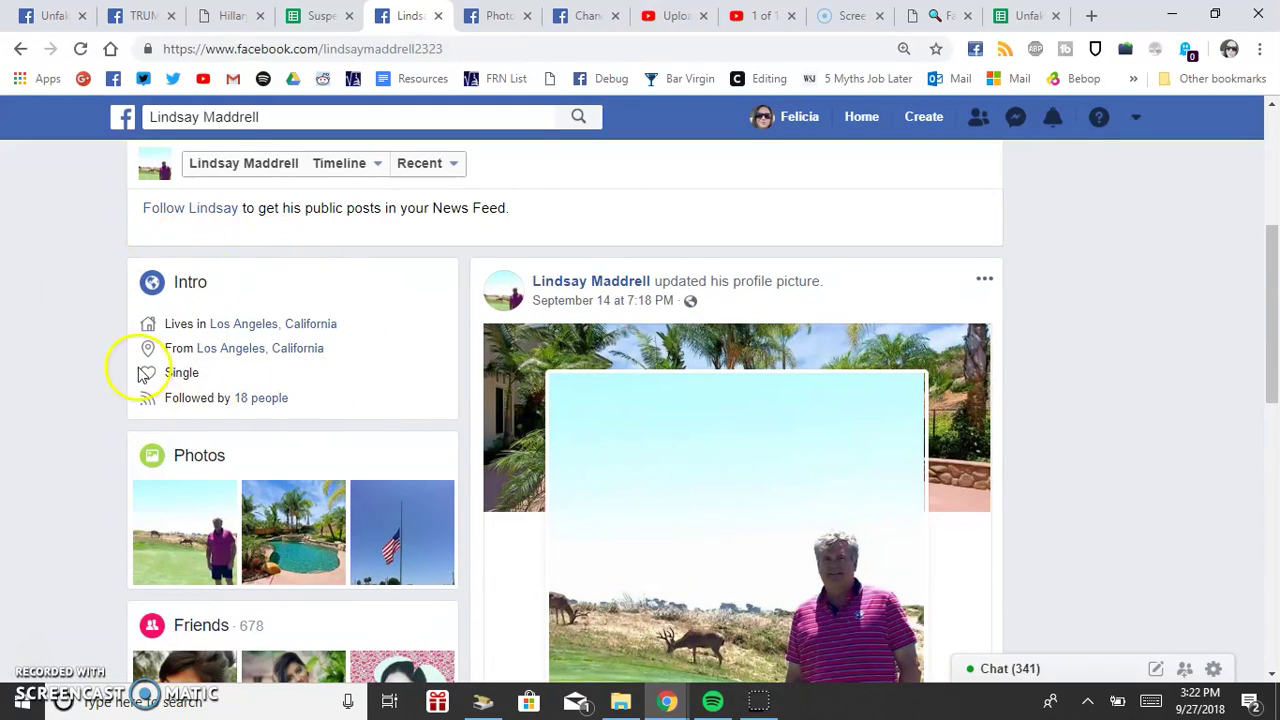
scroll(220, 563, down, 6)
scroll(215, 452, up, 3)
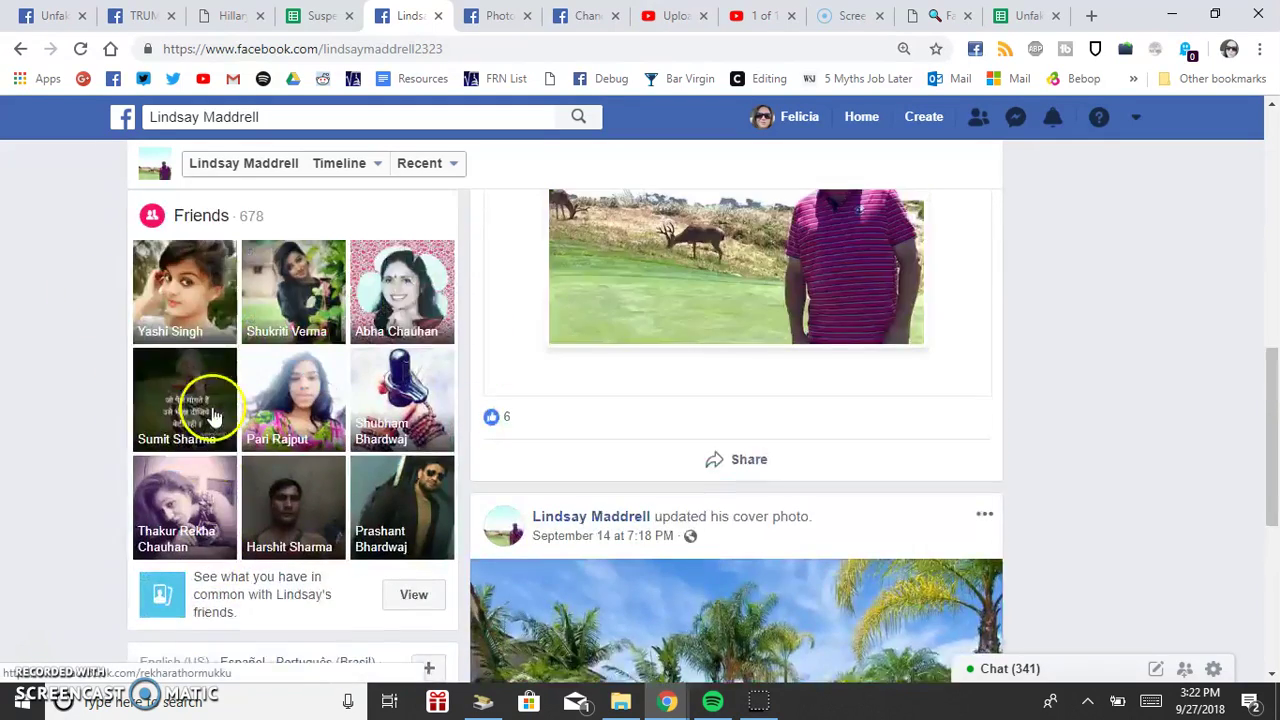
Open the profile's full friends list and look through the friends' names, workplaces and locations
click(196, 243)
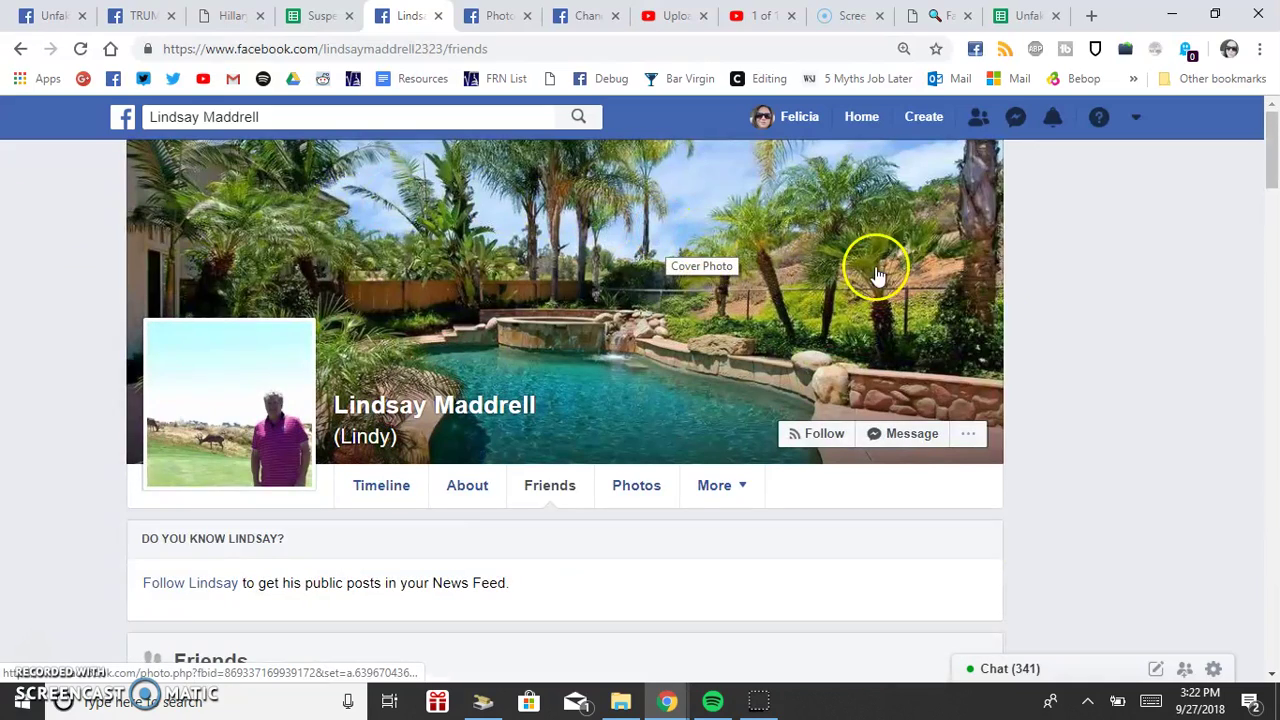
scroll(1200, 303, down, 3)
scroll(1203, 309, down, 3)
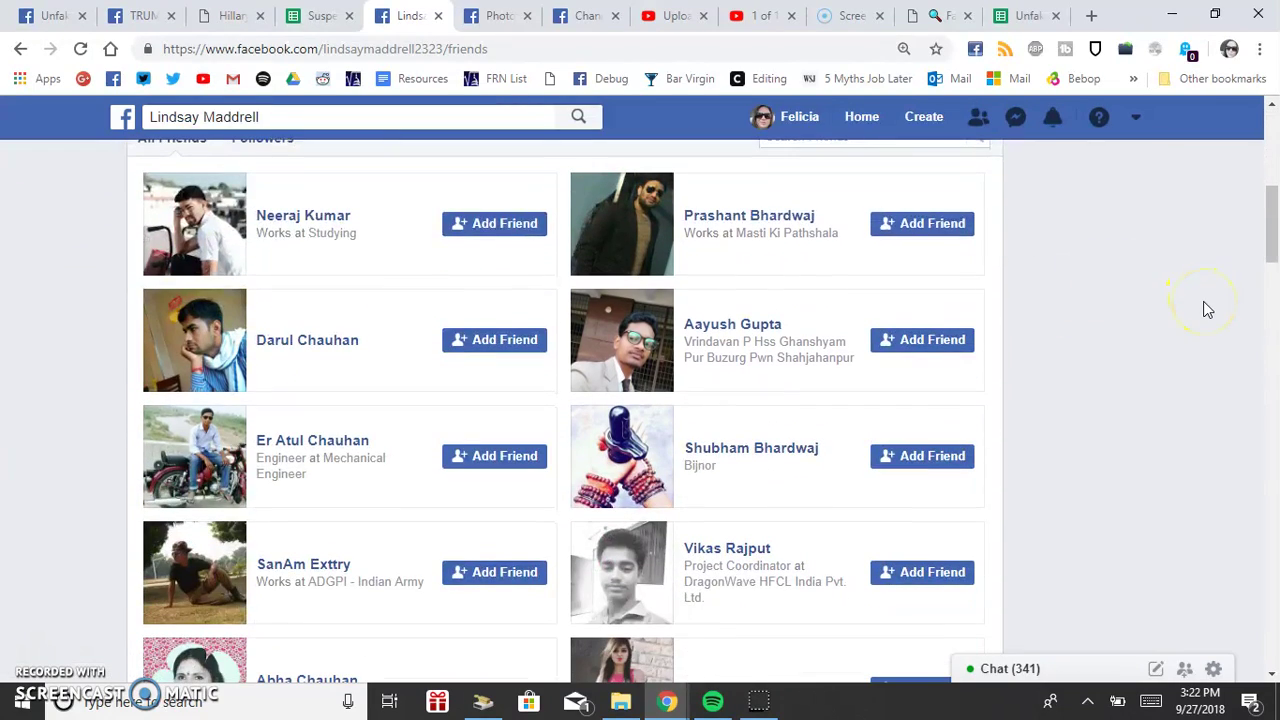
scroll(1206, 309, down, 3)
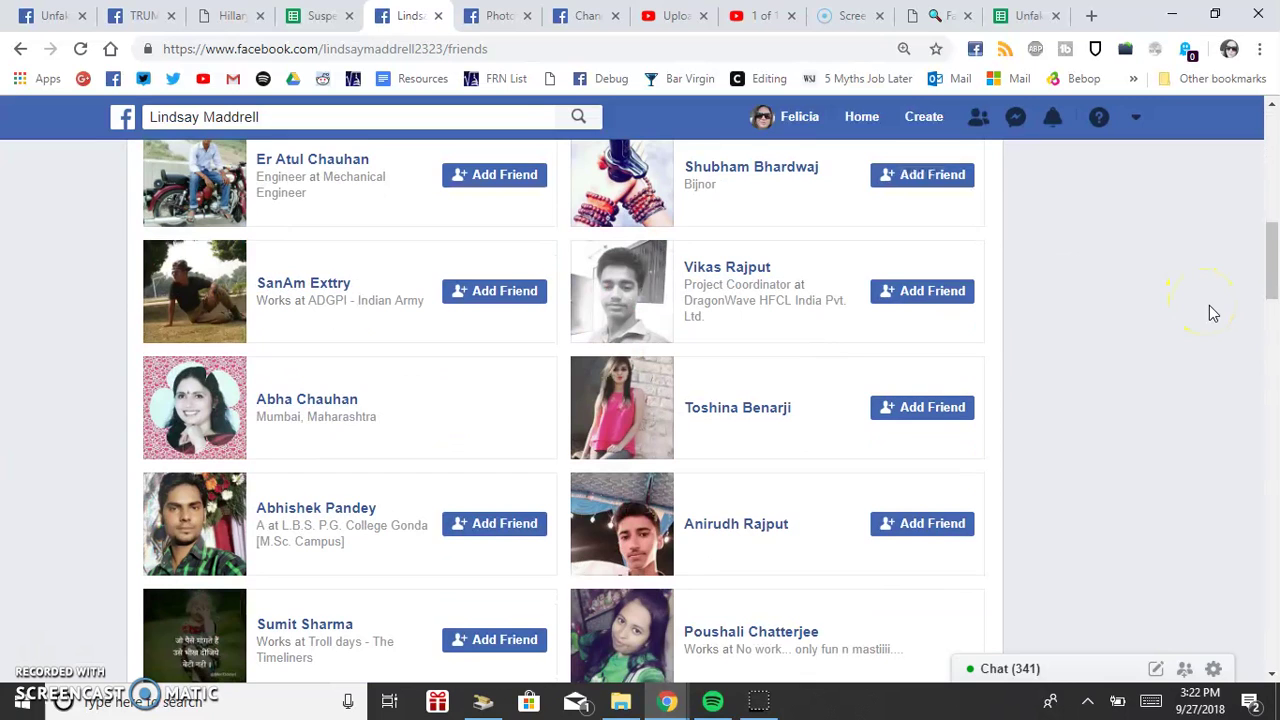
scroll(1212, 313, down, 1)
scroll(1213, 313, down, 2)
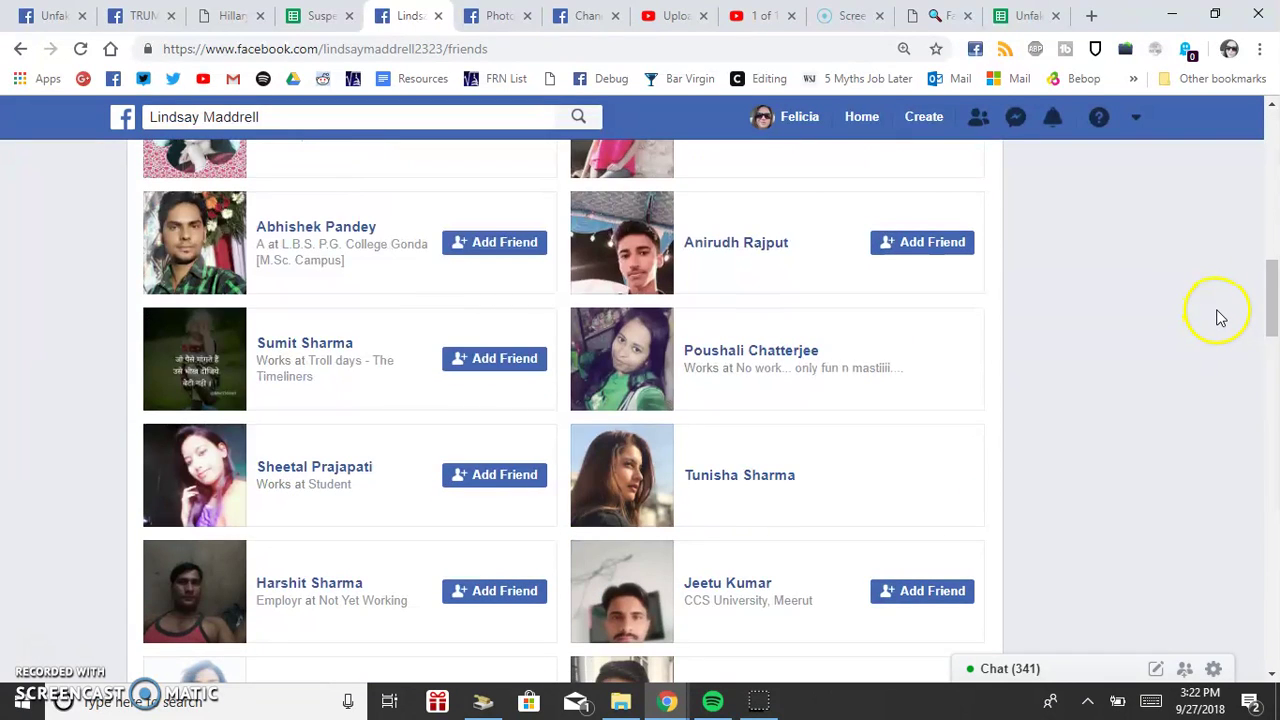
scroll(1216, 315, down, 2)
scroll(1222, 318, down, 5)
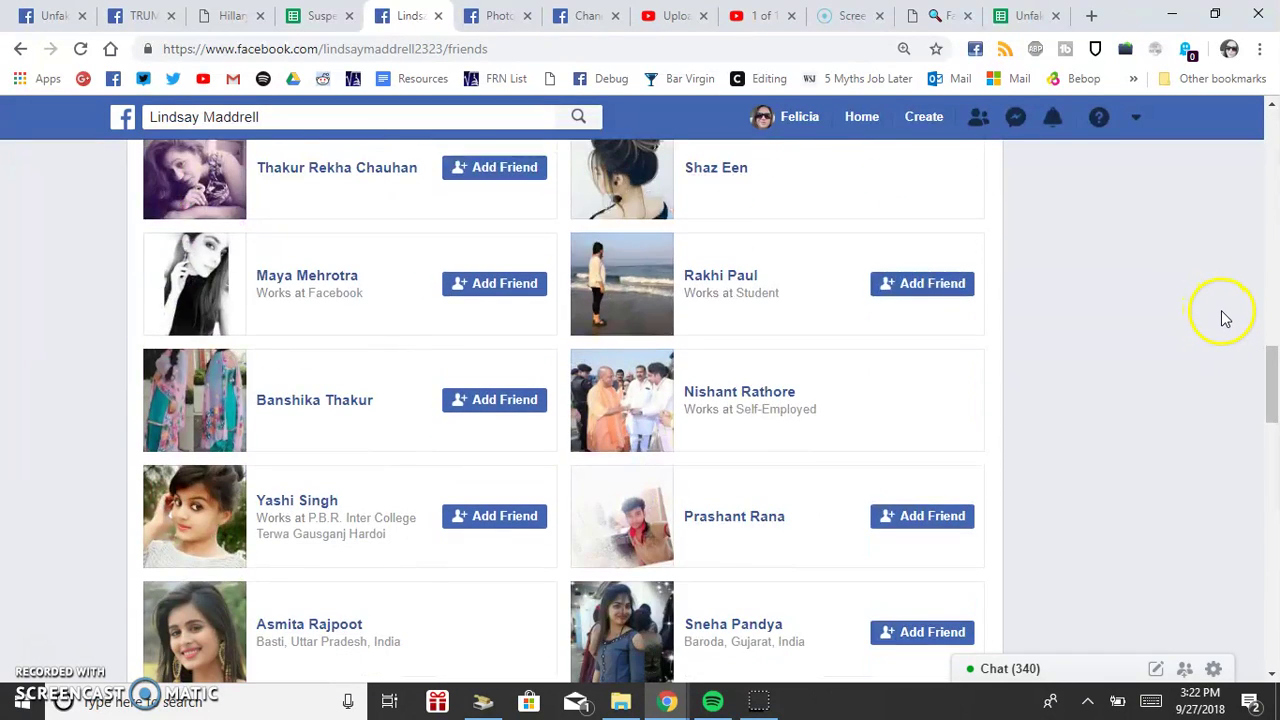
scroll(1276, 335, down, 6)
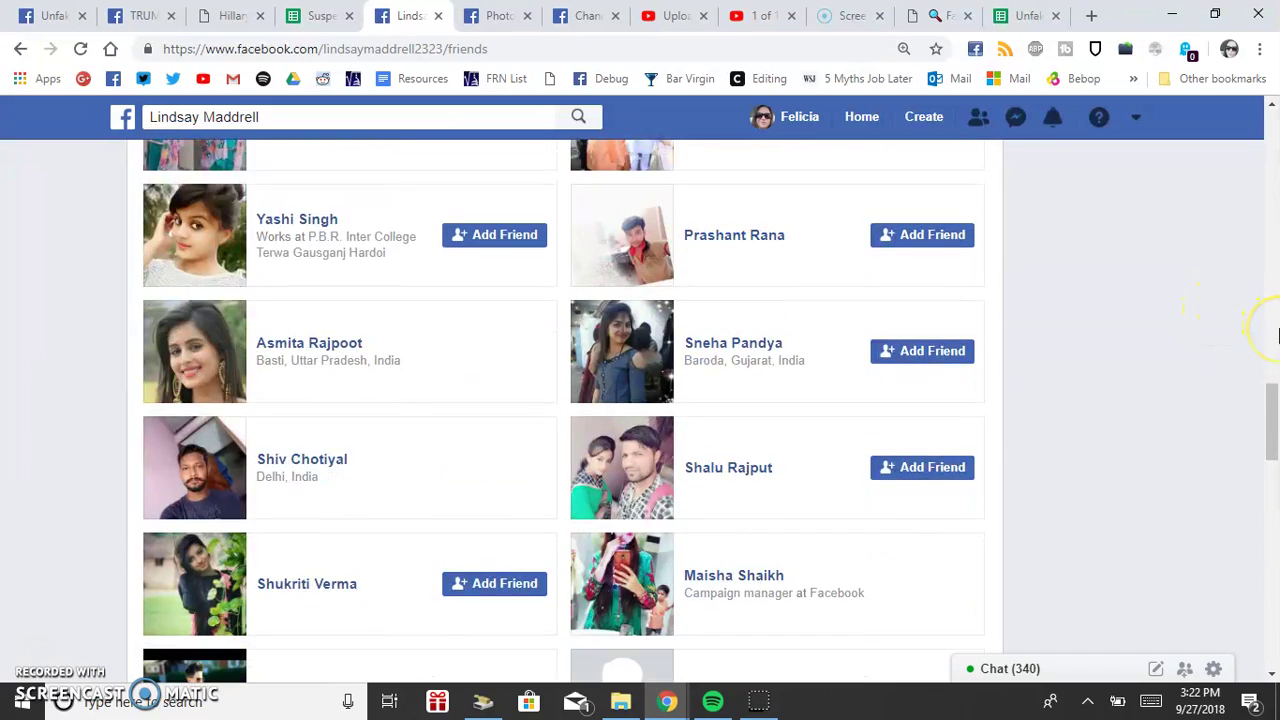
scroll(1277, 335, down, 2)
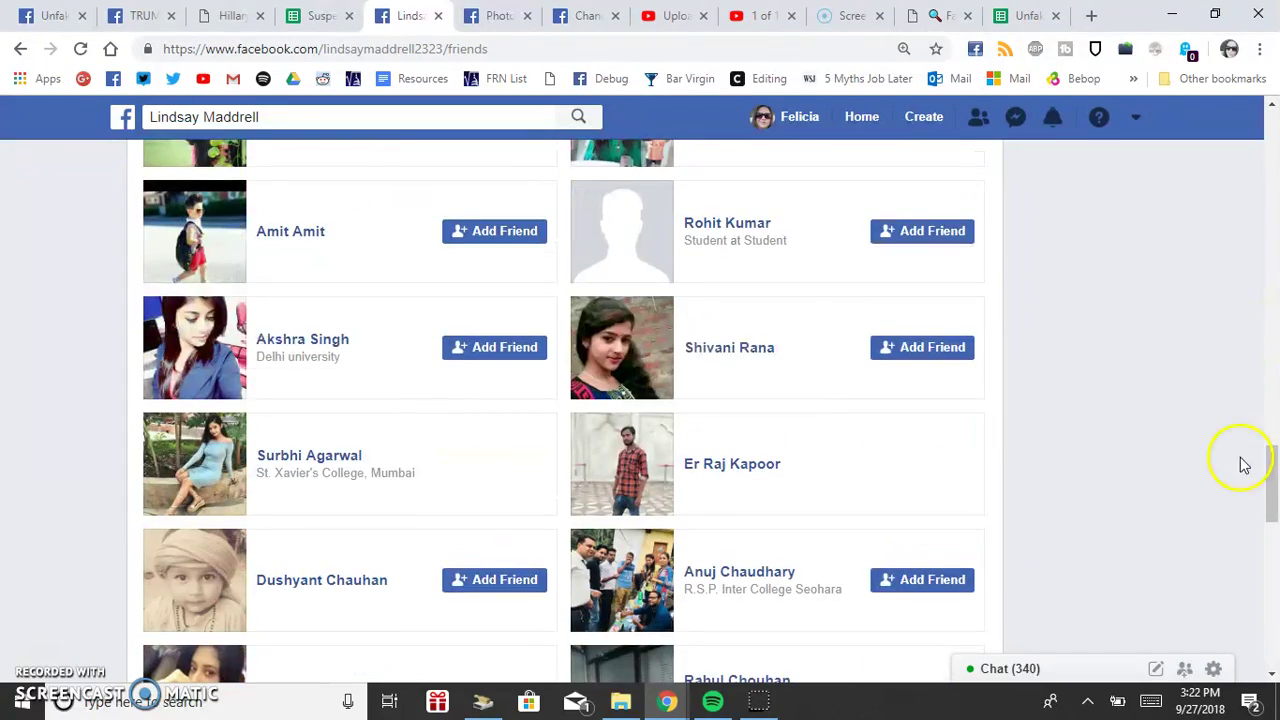
drag(1268, 490, 1272, 150)
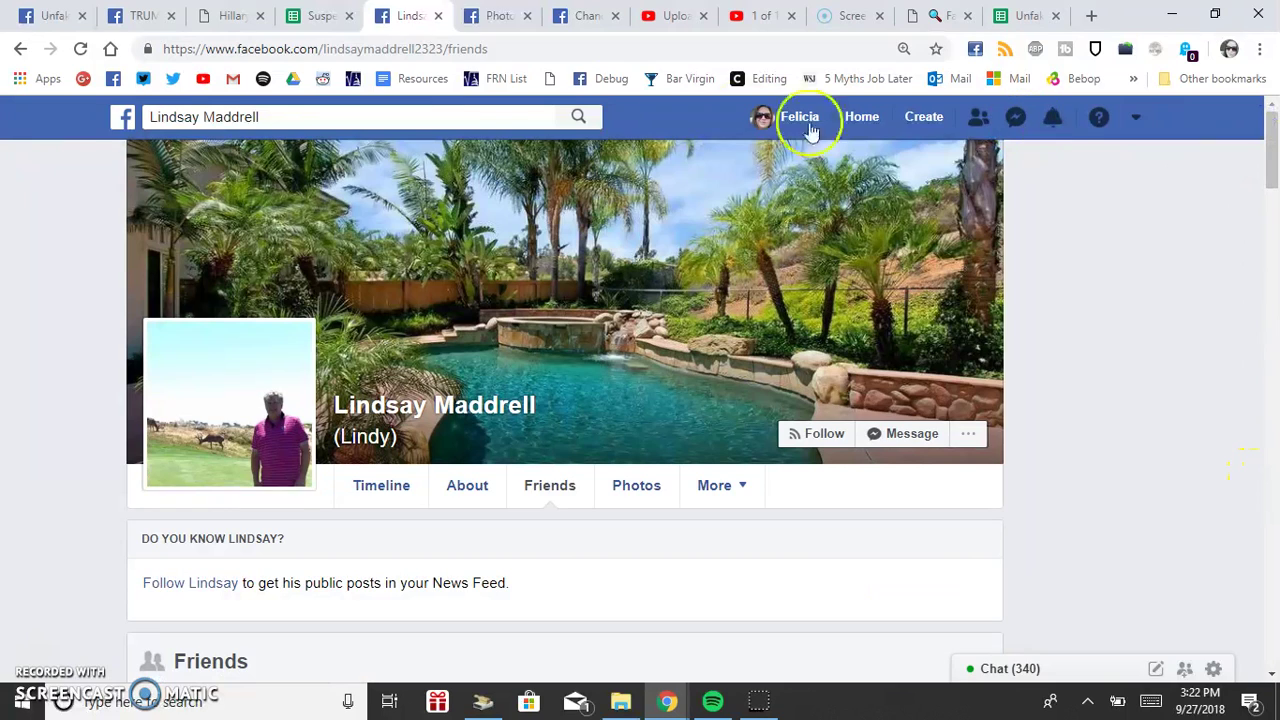
Browse the Facebook search results showing photos the suspect profile has commented on
click(493, 16)
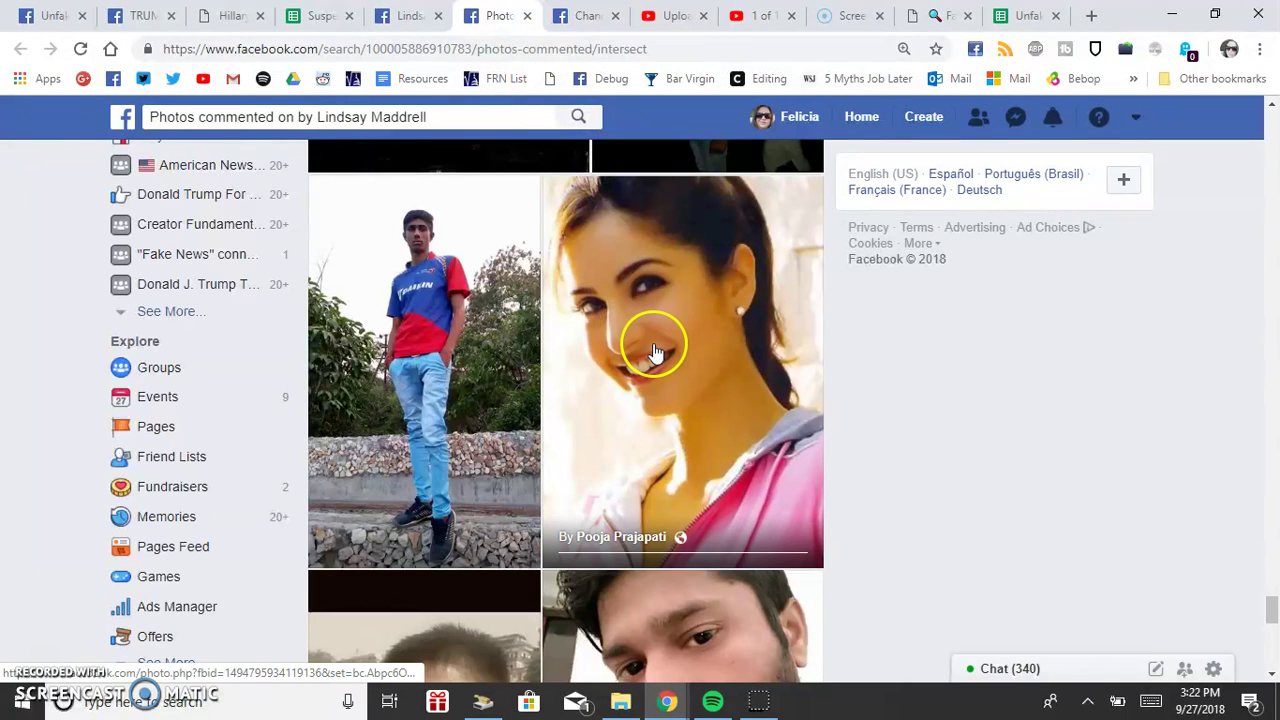
scroll(885, 429, up, 4)
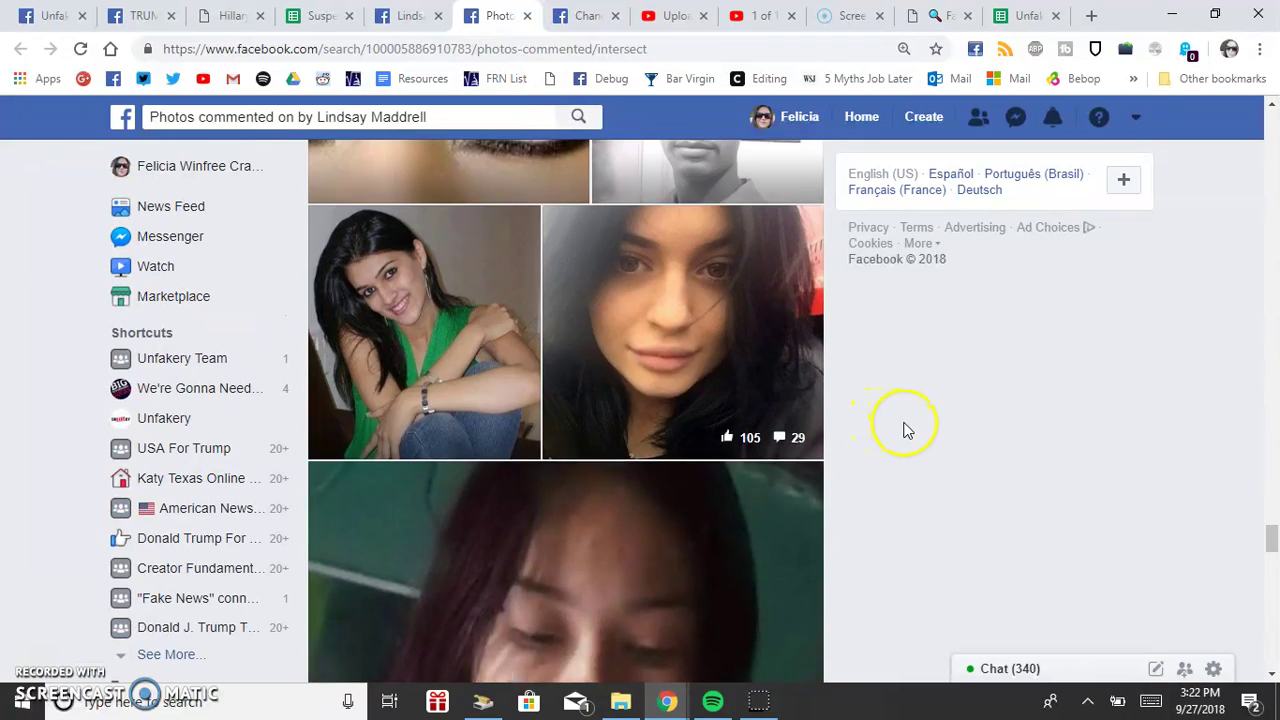
scroll(918, 428, up, 10)
scroll(921, 429, up, 2)
scroll(921, 429, up, 7)
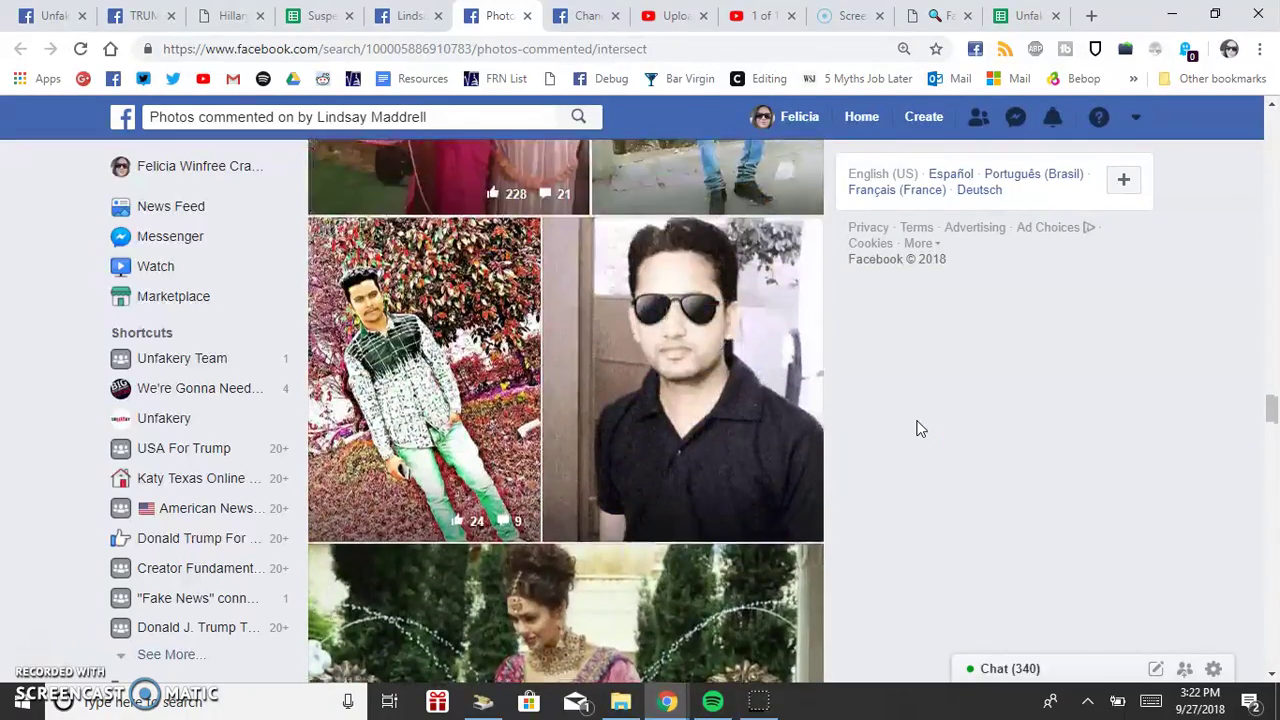
Look further down the photos the suspect profile has commented on, checking the kinds of people and places pictured
scroll(921, 429, up, 8)
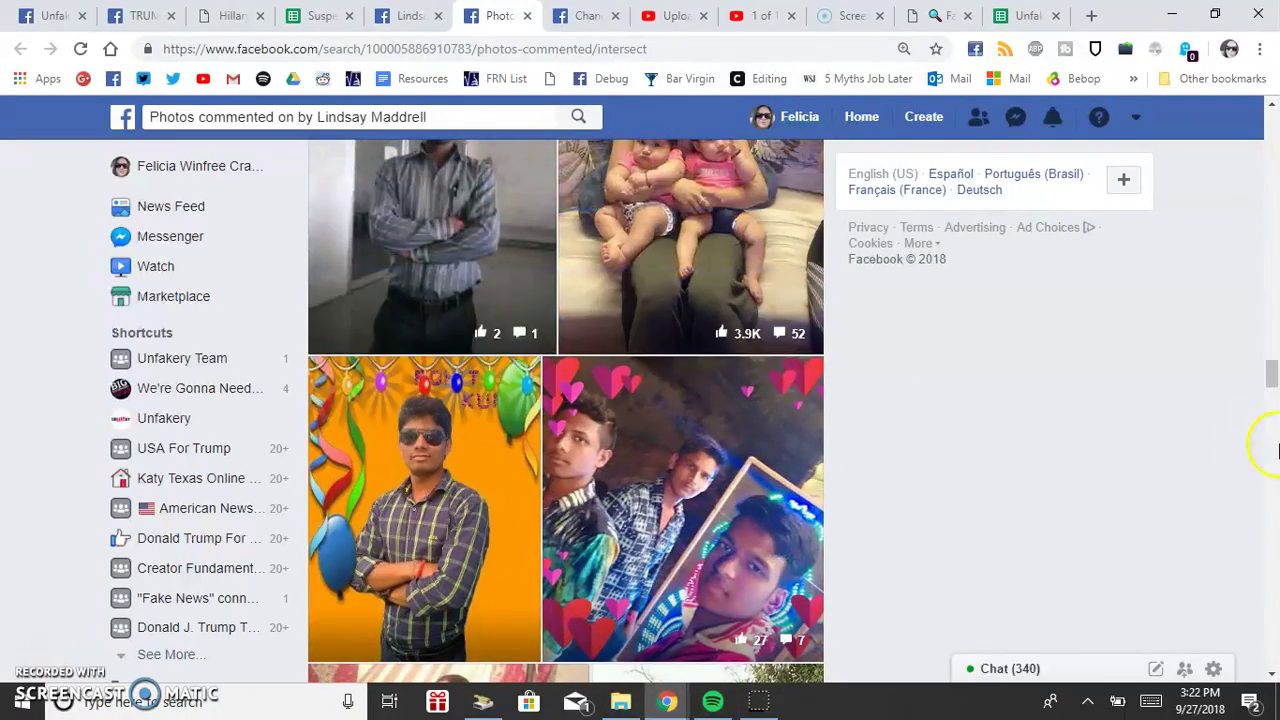
drag(1270, 372, 1273, 590)
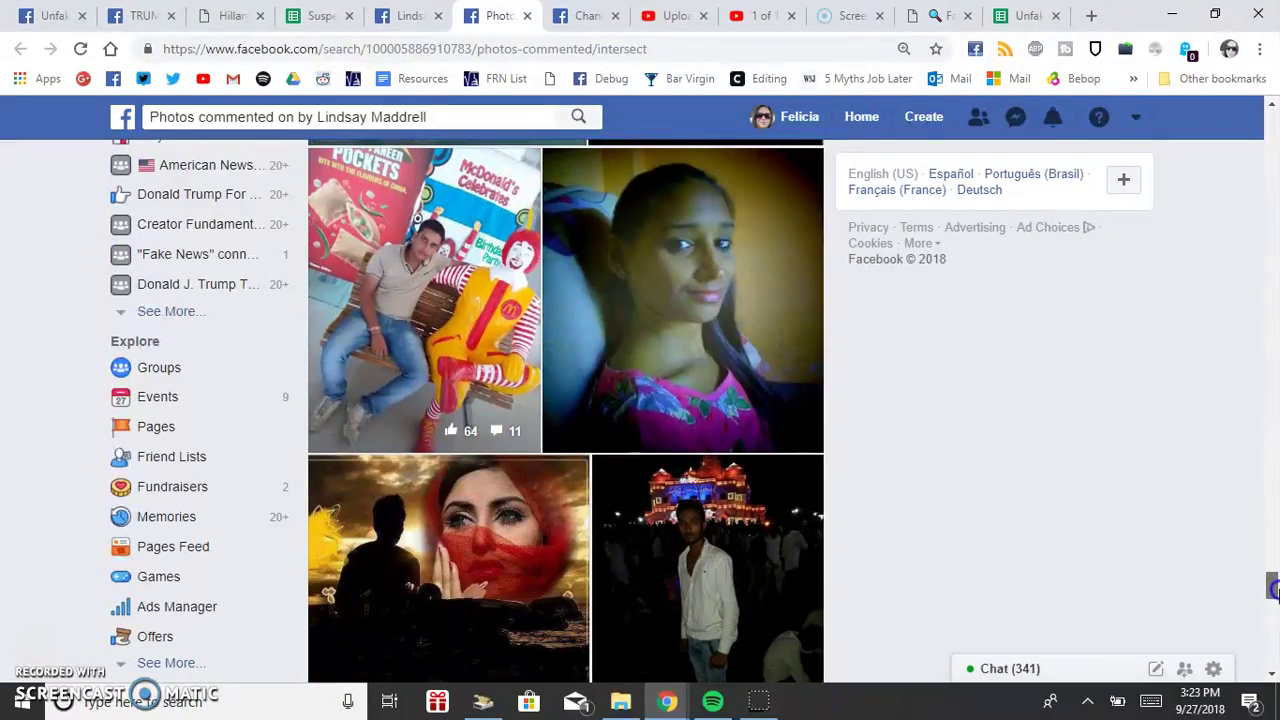
scroll(1014, 397, up, 3)
scroll(1014, 397, down, 9)
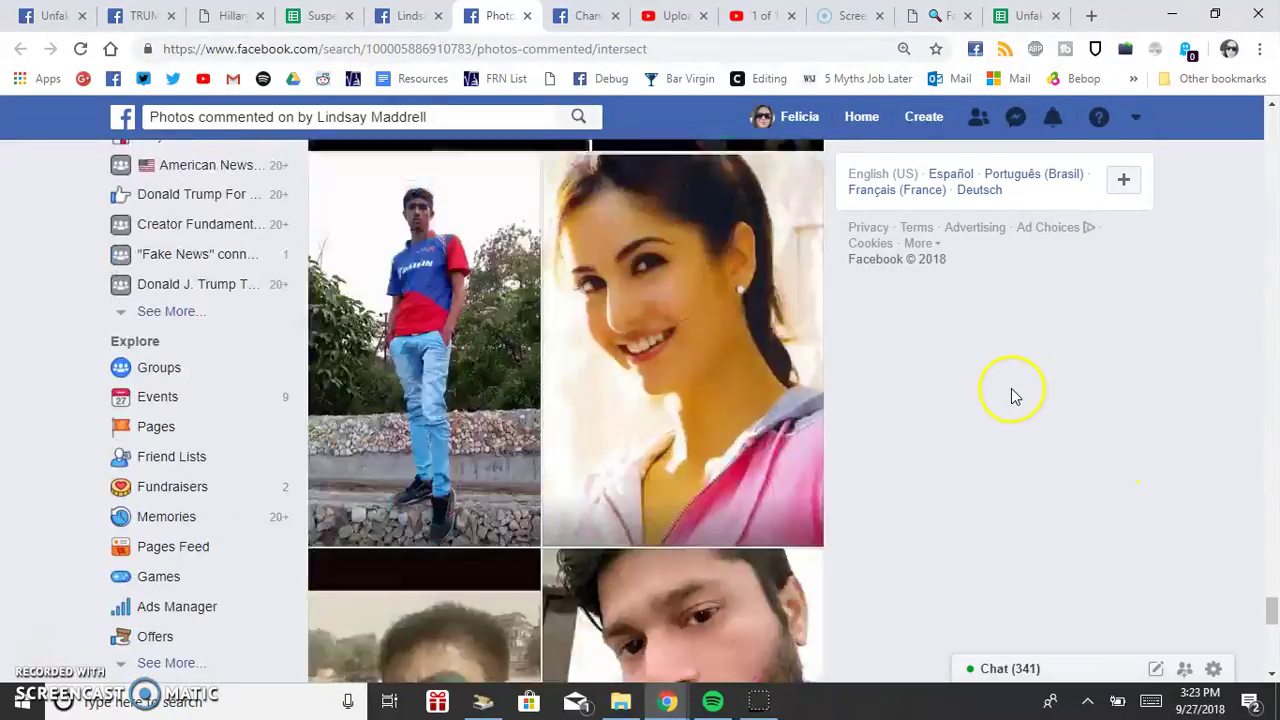
Examine the comments on the opened photo of the young man in the Daikin shirt and preview the suspect commenter's profile card
click(580, 16)
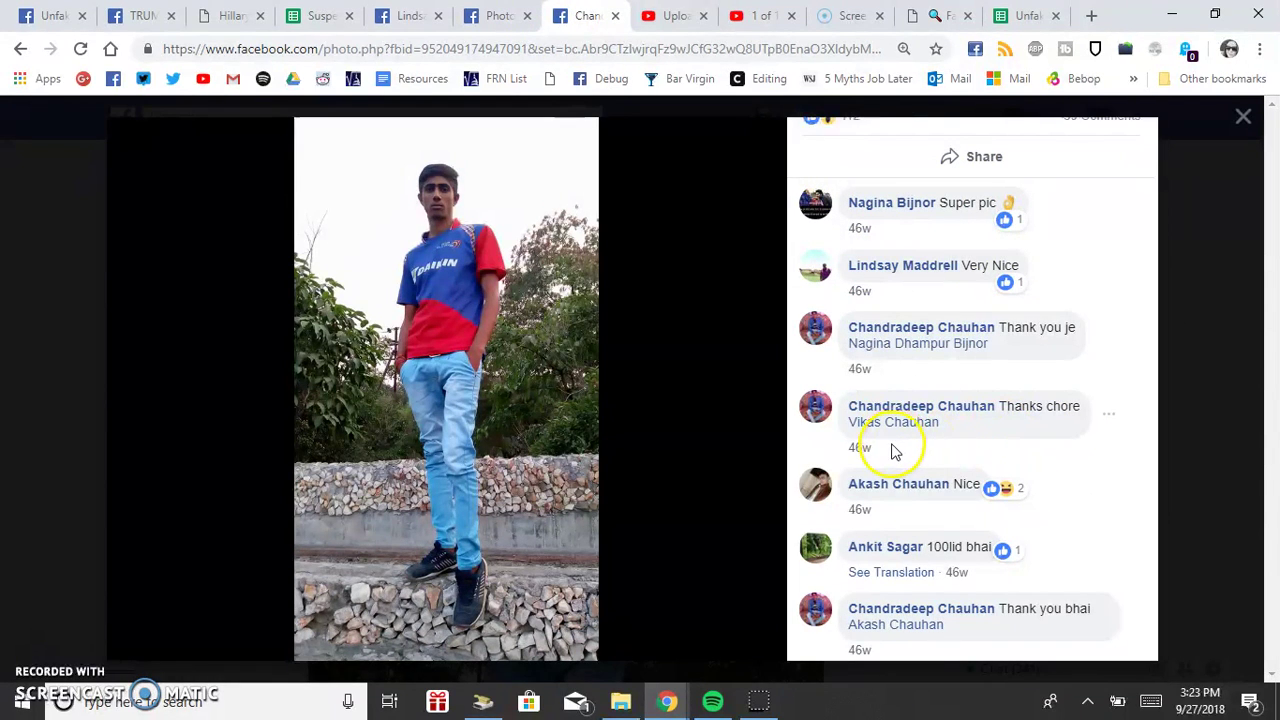
mouse_move(888, 437)
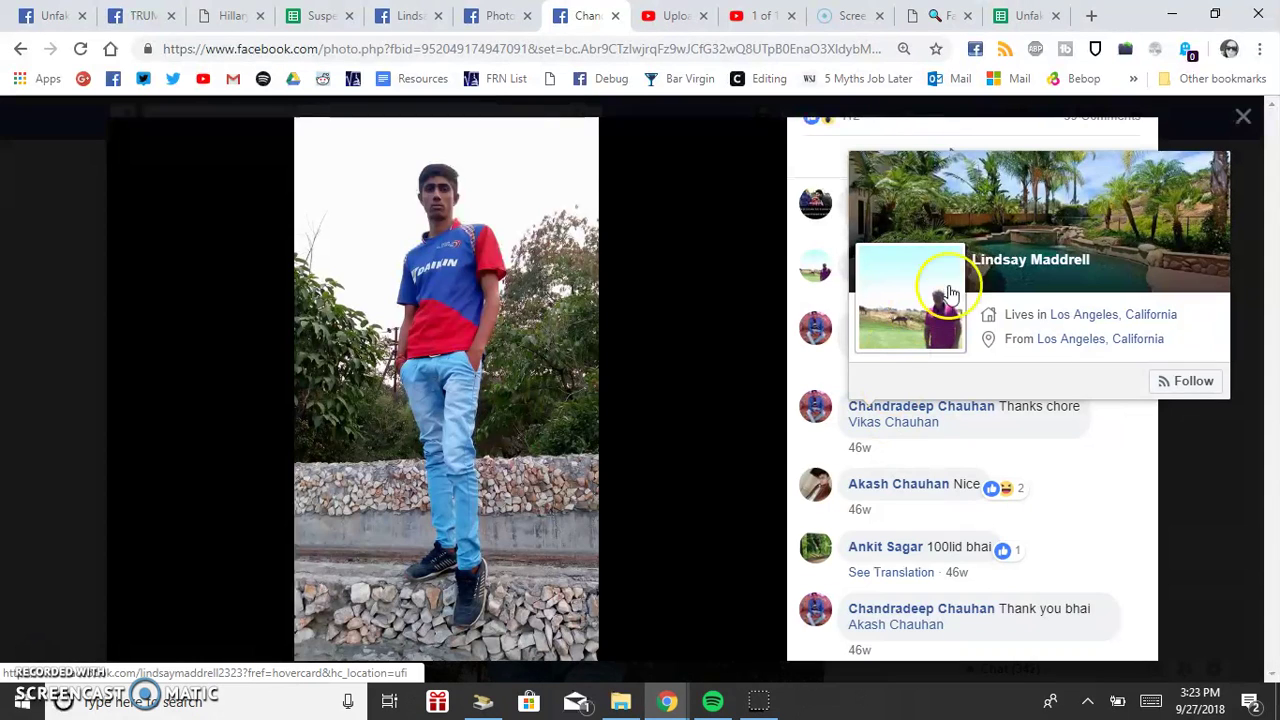
Cross-check the TRUMP IS PRESIDENT group post's marylanddaily.site link and author against the Maryland Daily rows in the Suspect and Foreign Run Pages spreadsheet
click(135, 17)
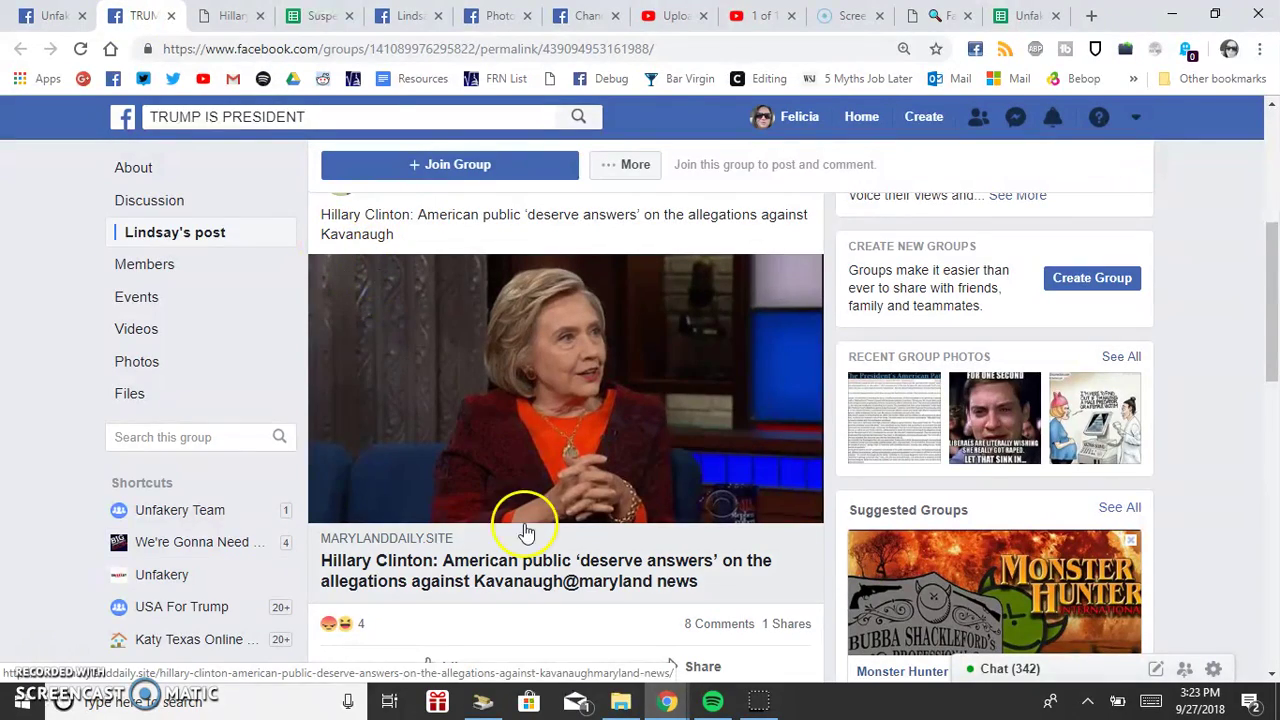
click(305, 15)
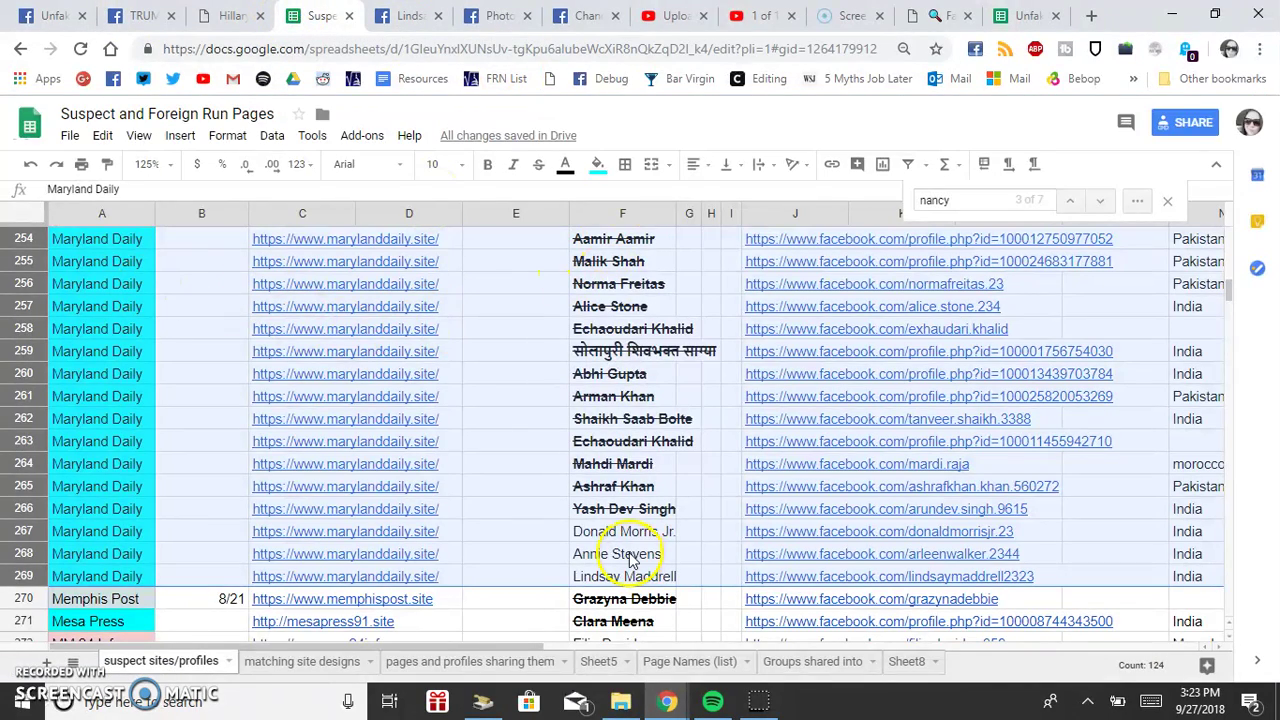
scroll(616, 445, up, 2)
scroll(620, 440, up, 2)
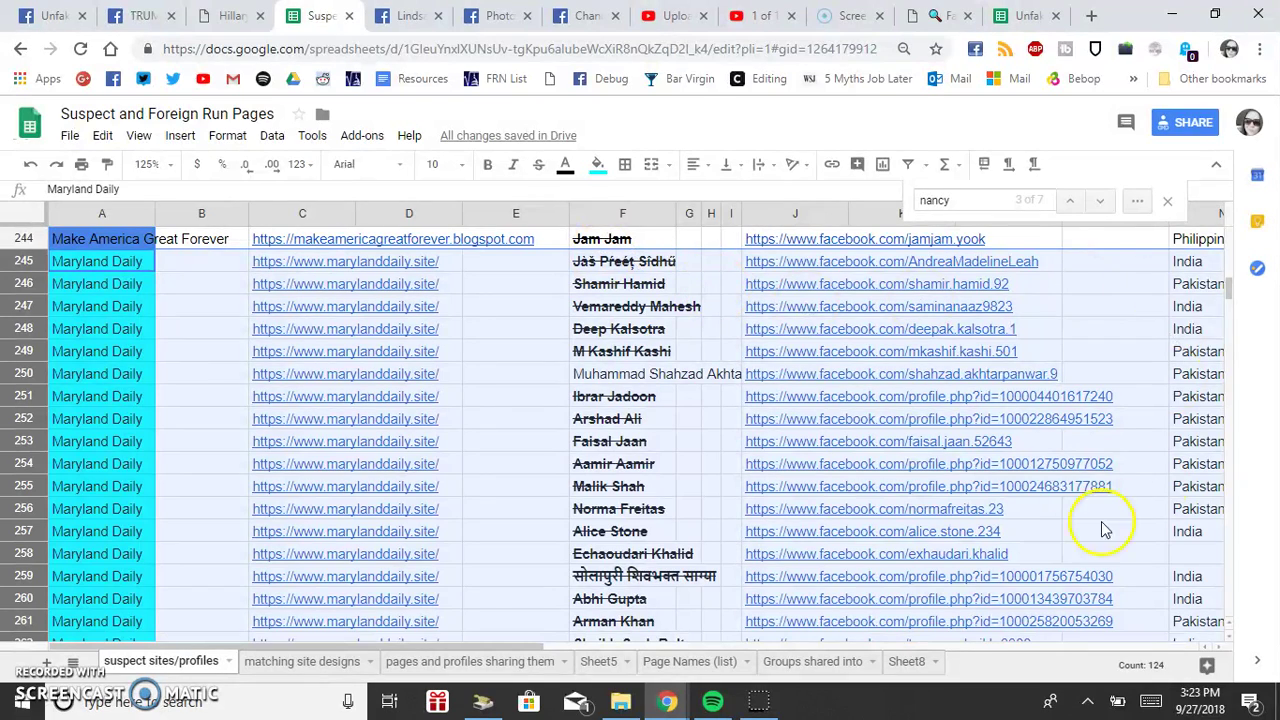
click(135, 16)
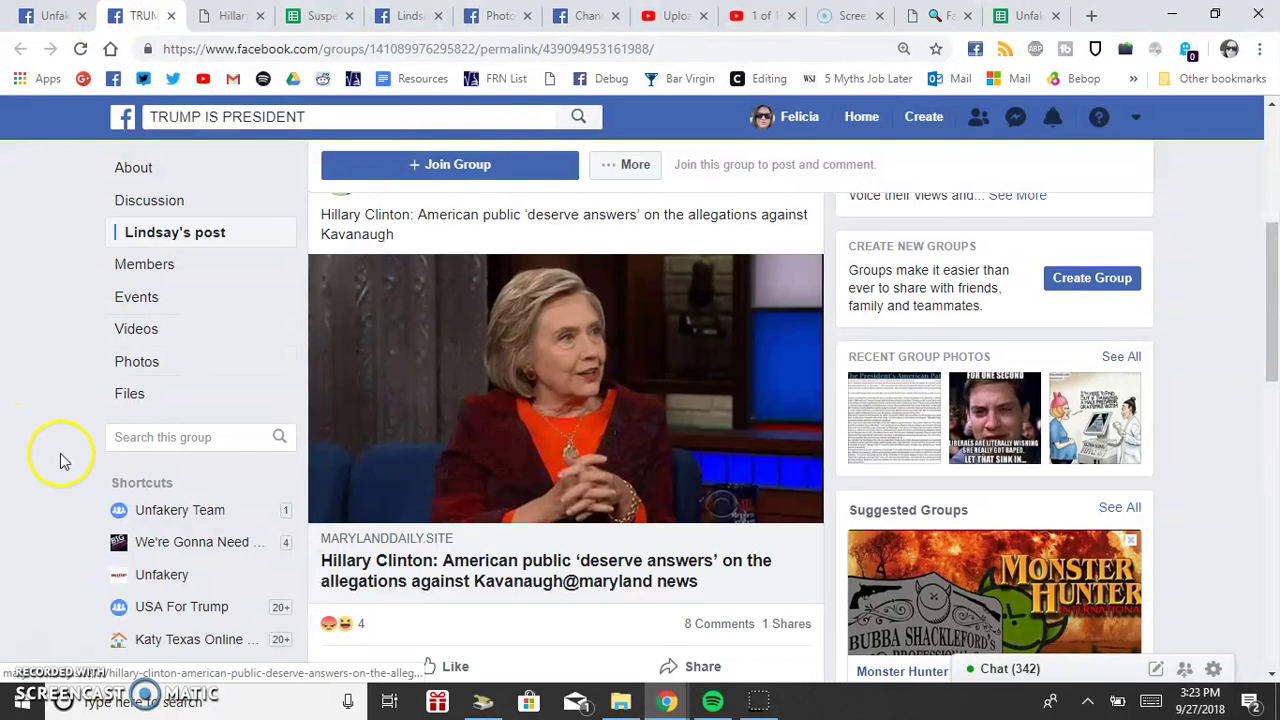
scroll(320, 268, up, 1)
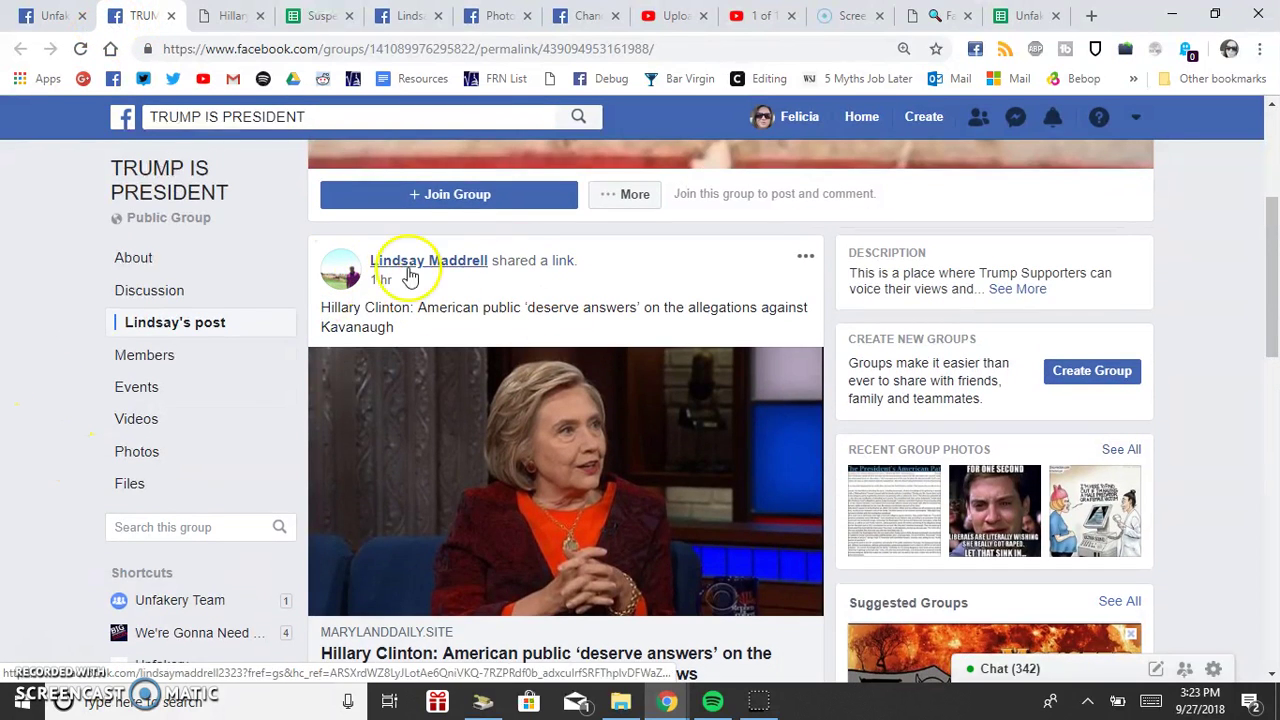